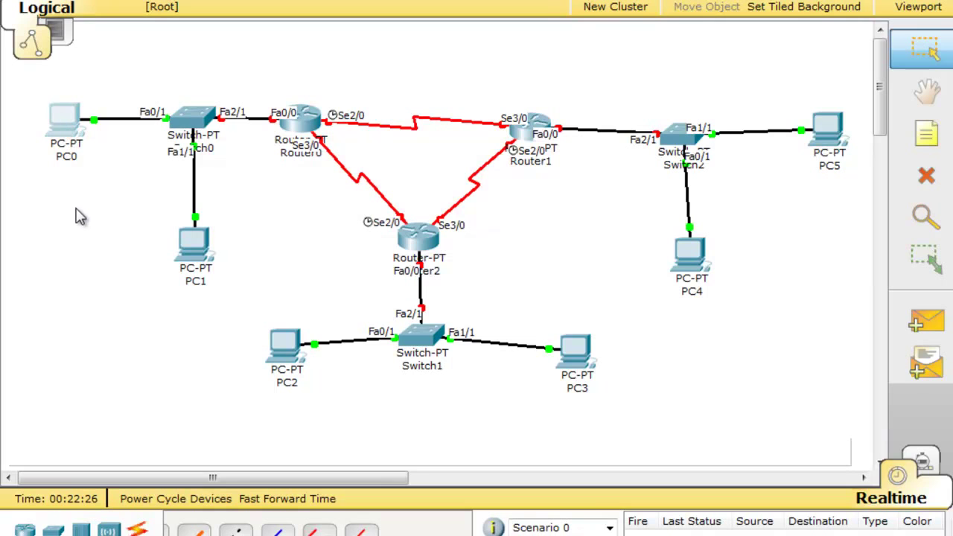
left_click(63, 125)
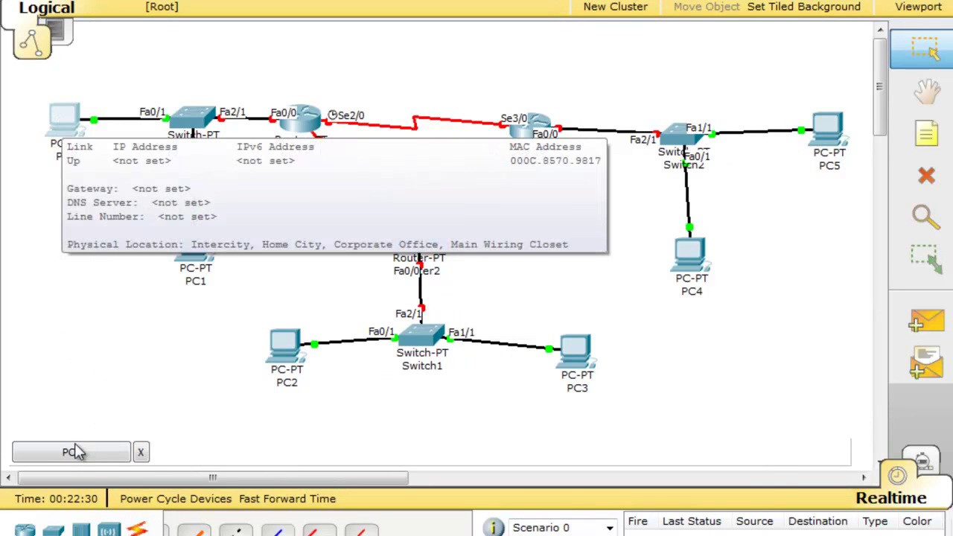
left_click(77, 452)
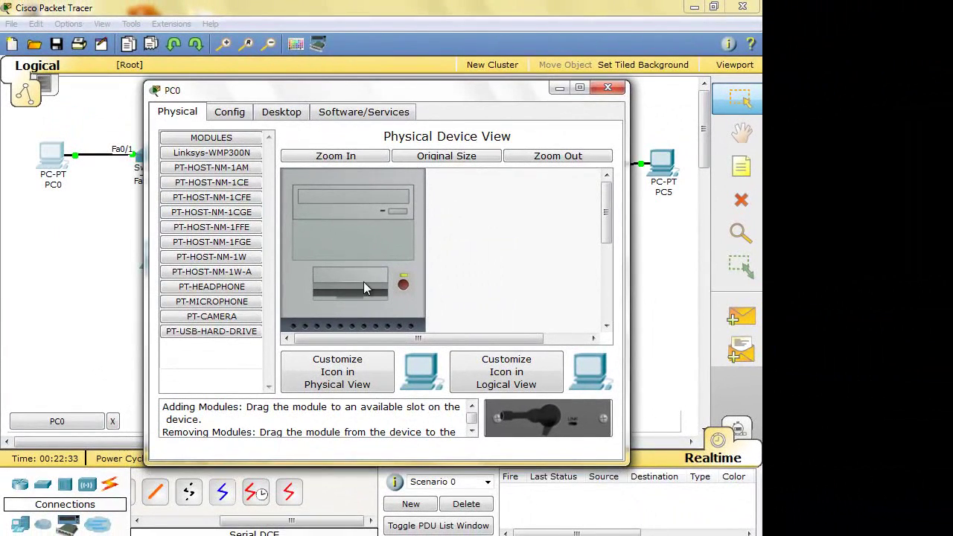
left_click(288, 113)
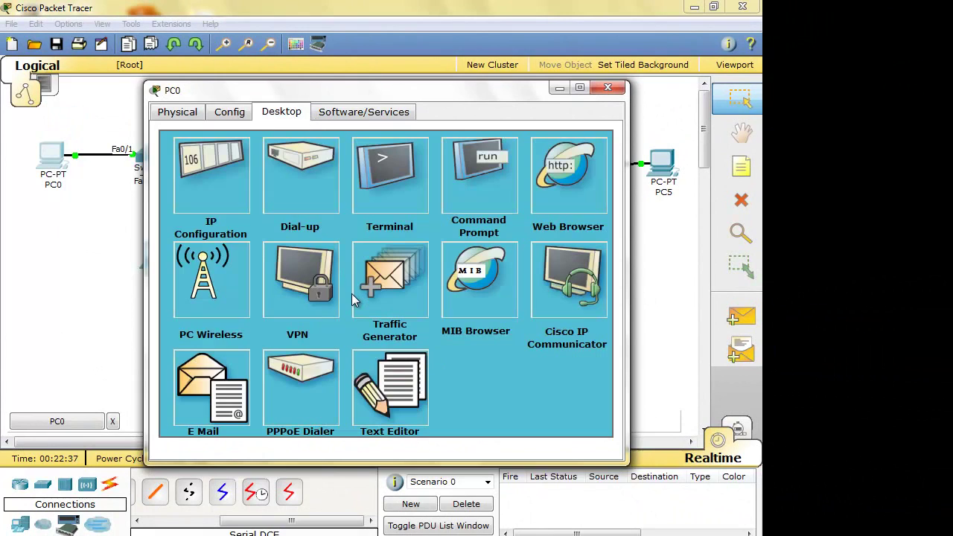
left_click(210, 174)
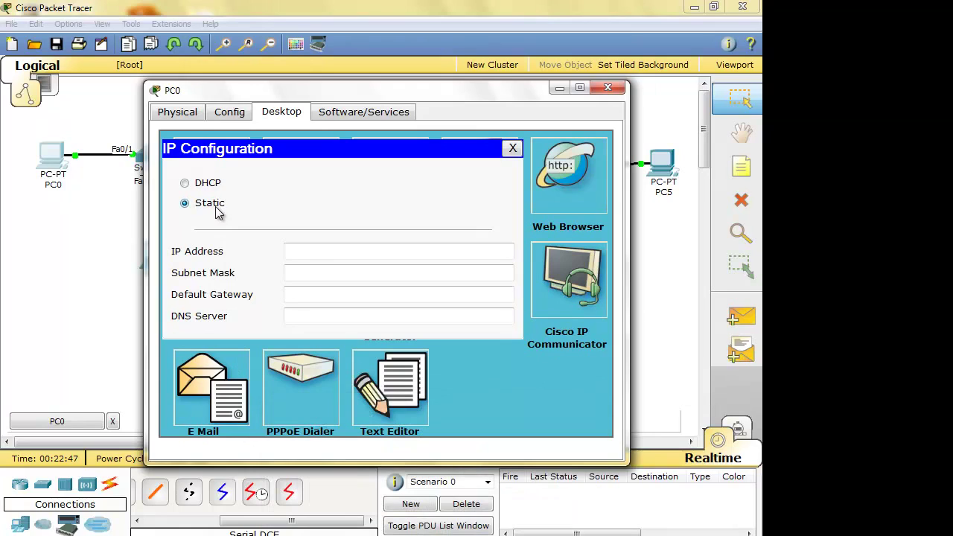
left_click(320, 251)
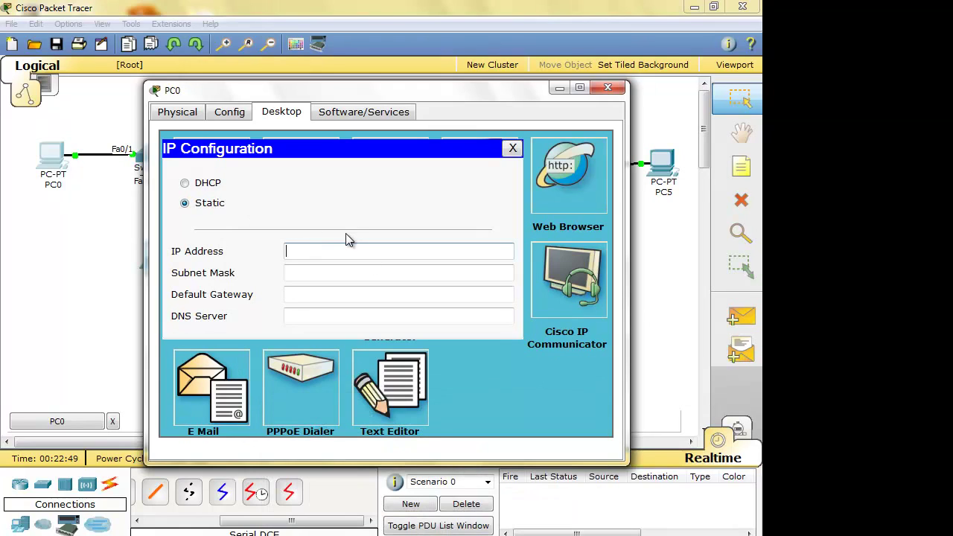
type("220.110.")
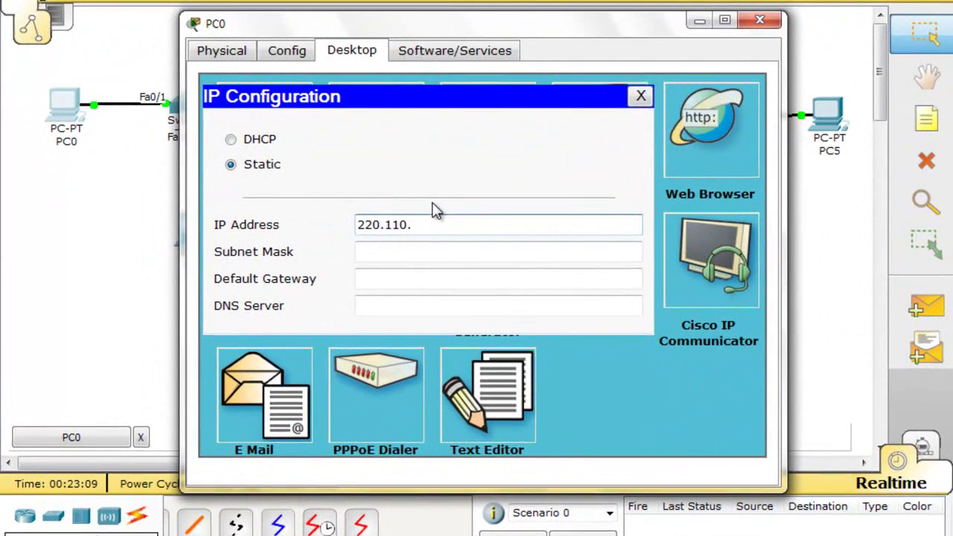
left_click_drag(350, 23, 371, 104)
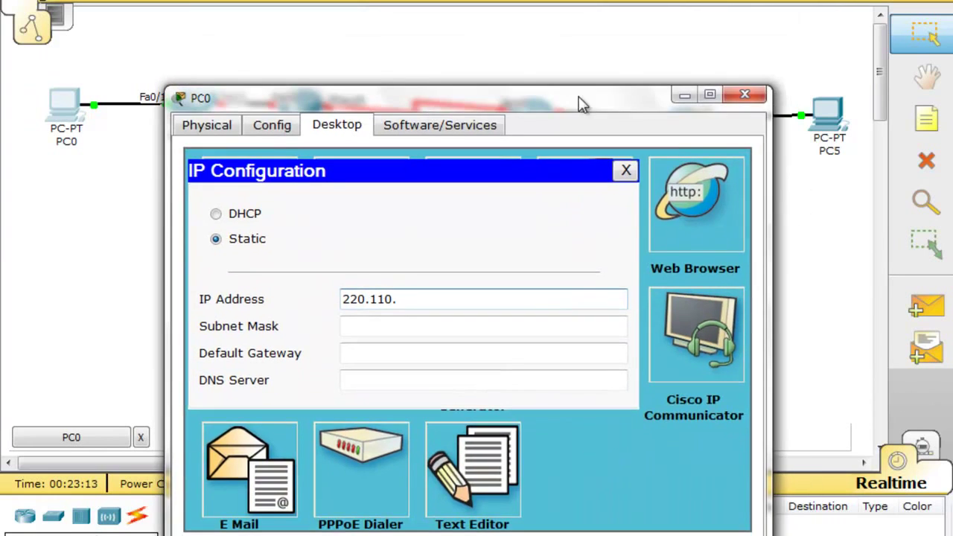
left_click(747, 97)
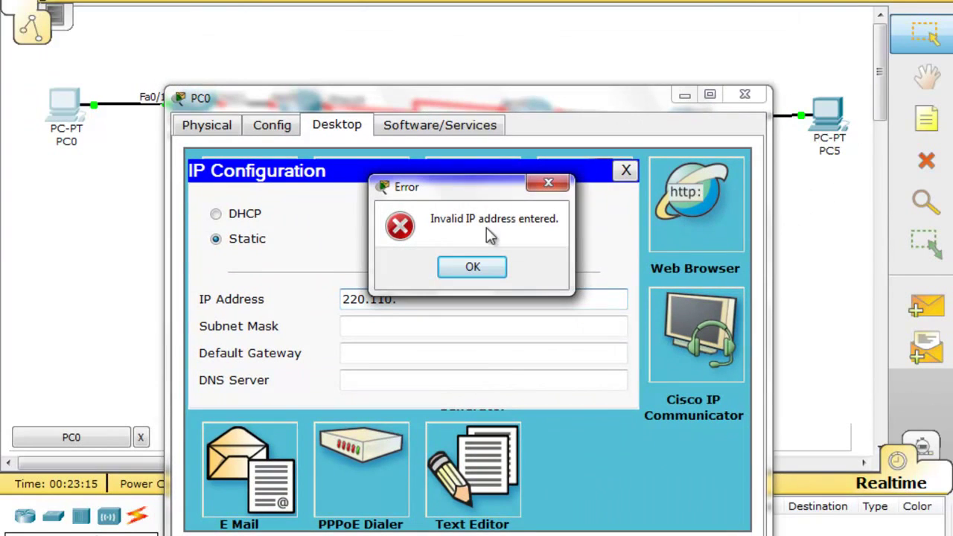
left_click(463, 266)
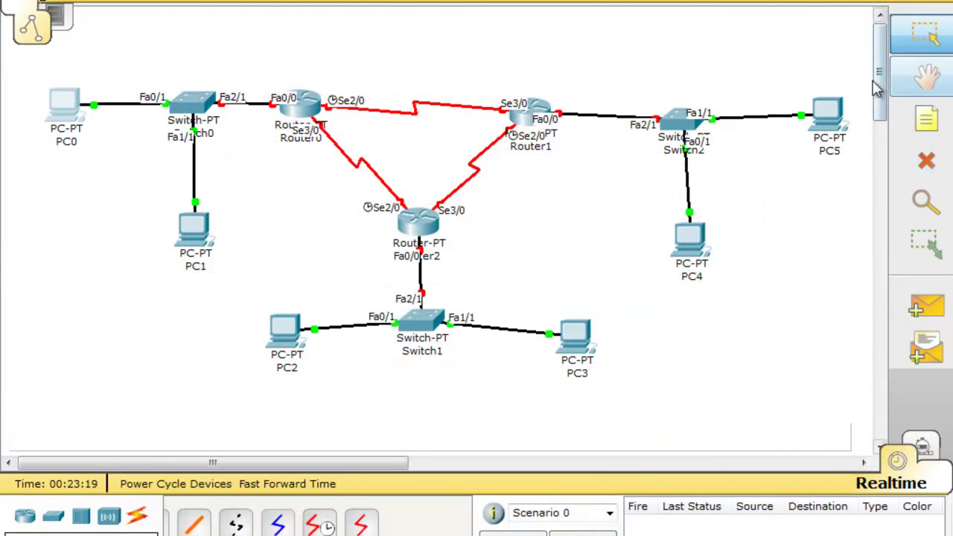
Step: Rearrange the topology by shifting all devices down and placing PC1 above Switch0 and PC4 above Switch2
left_click_drag(29, 61, 863, 418)
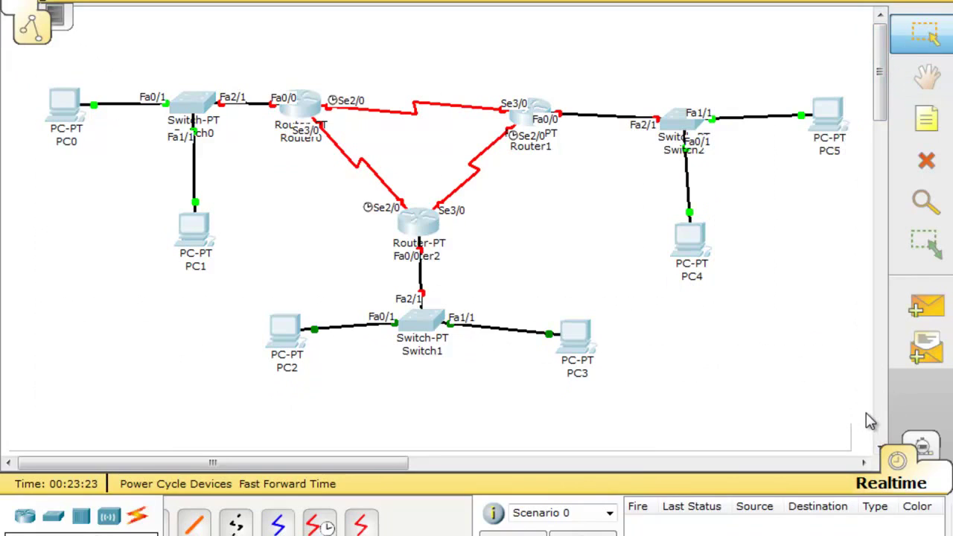
left_click_drag(181, 234, 191, 77)
left_click_drag(688, 319, 673, 98)
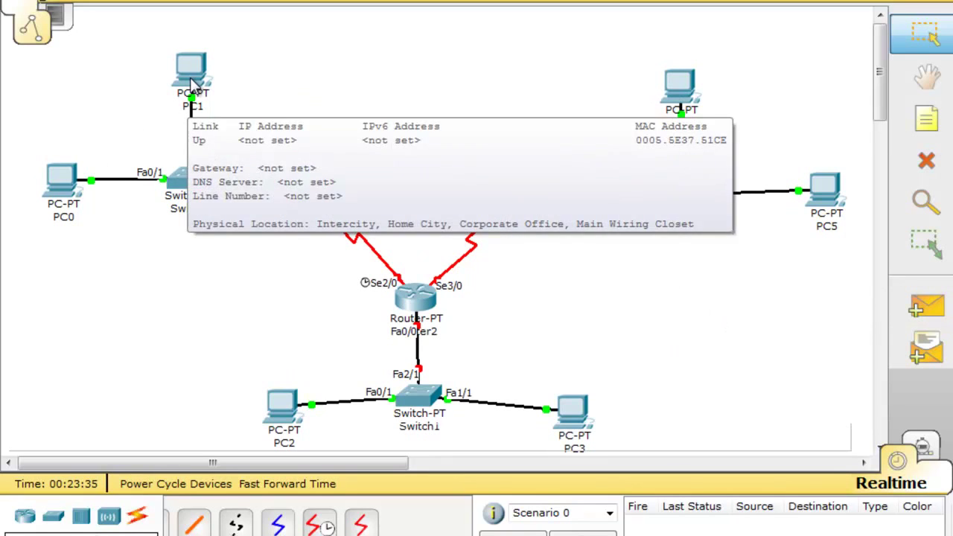
Step: Open PC1's IP configuration and assign it the static IP address 220.110.10.2
left_click_drag(190, 78, 192, 77)
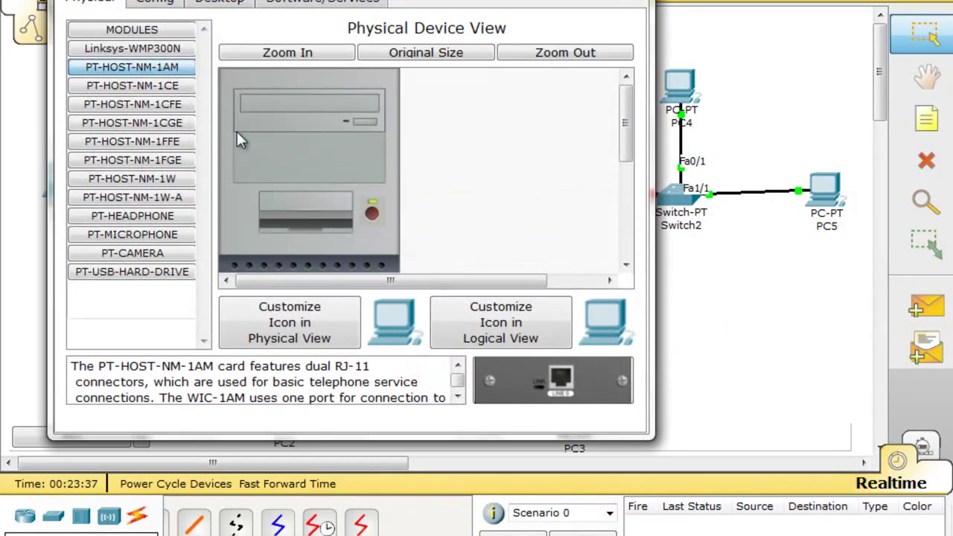
left_click(236, 4)
left_click(138, 93)
left_click(250, 170)
type("220")
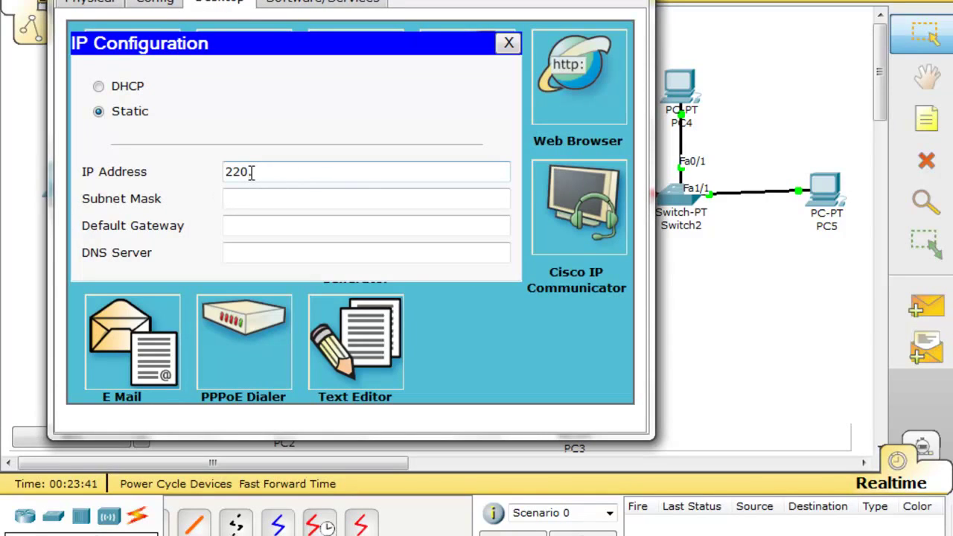
type(".110.10.2")
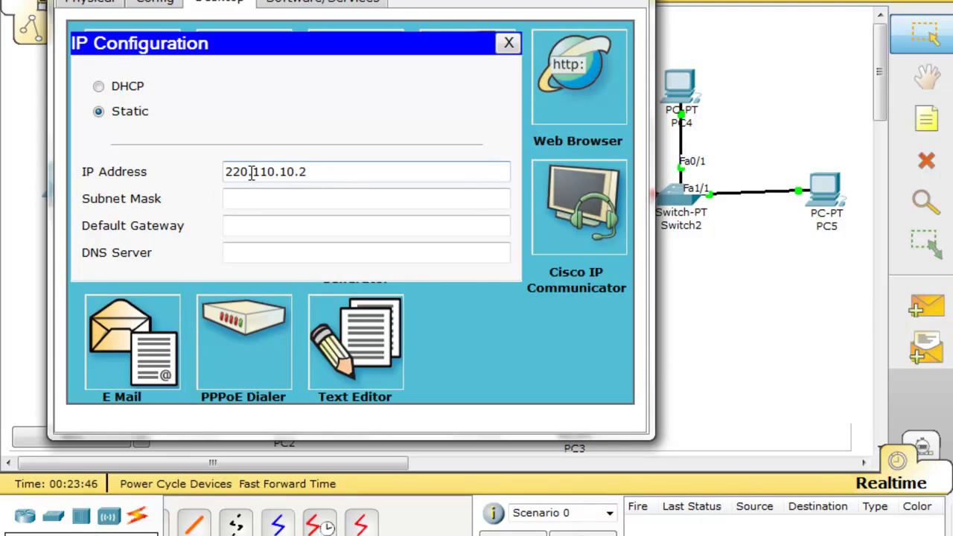
Step: Give PC1 the subnet mask 255.255.255.0 and the default gateway 220.110.10.1, and close its configuration
left_click(379, 198)
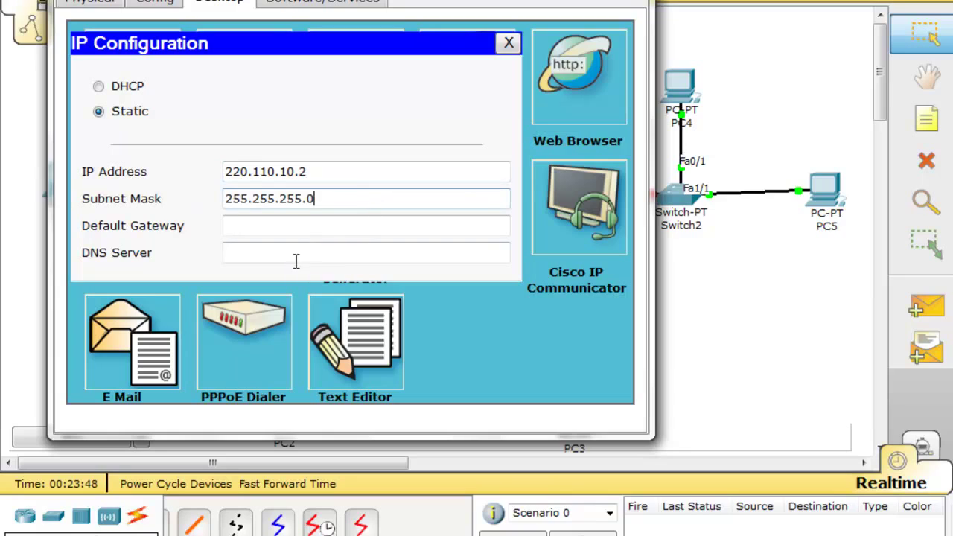
triple_click(307, 198)
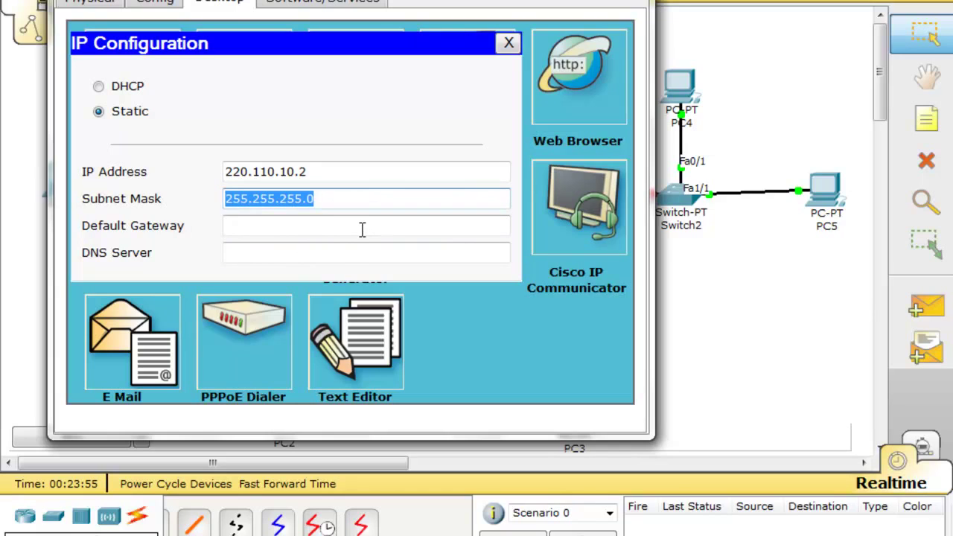
left_click(361, 226)
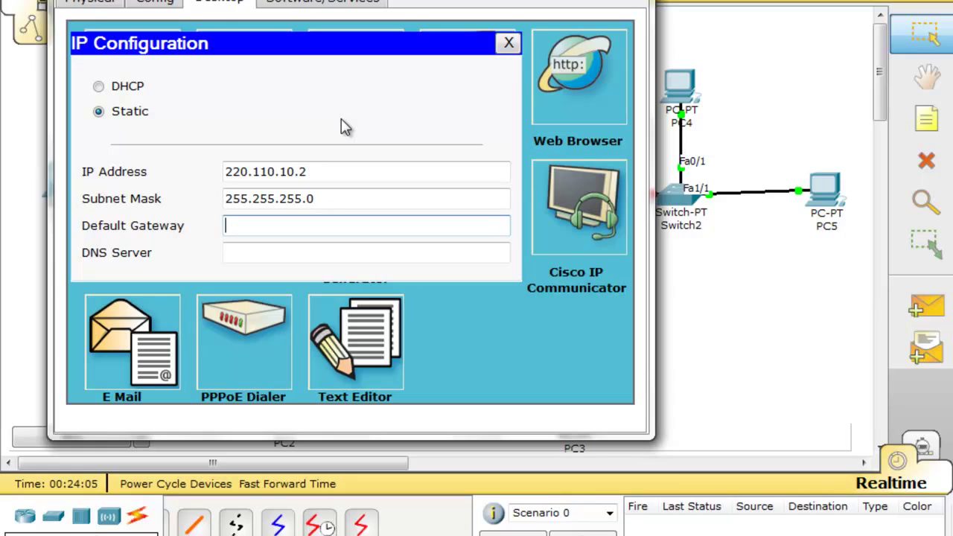
type("220.110.10.1")
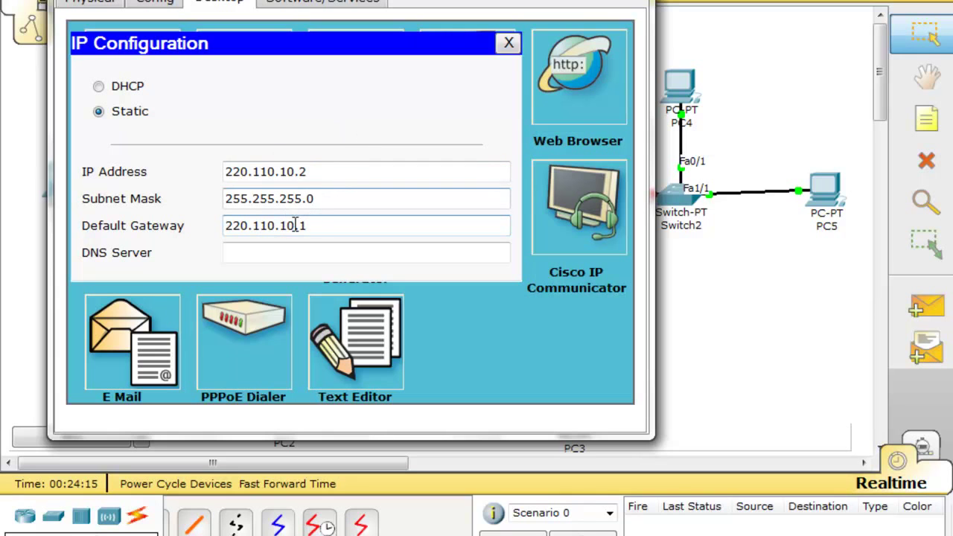
left_click(508, 42)
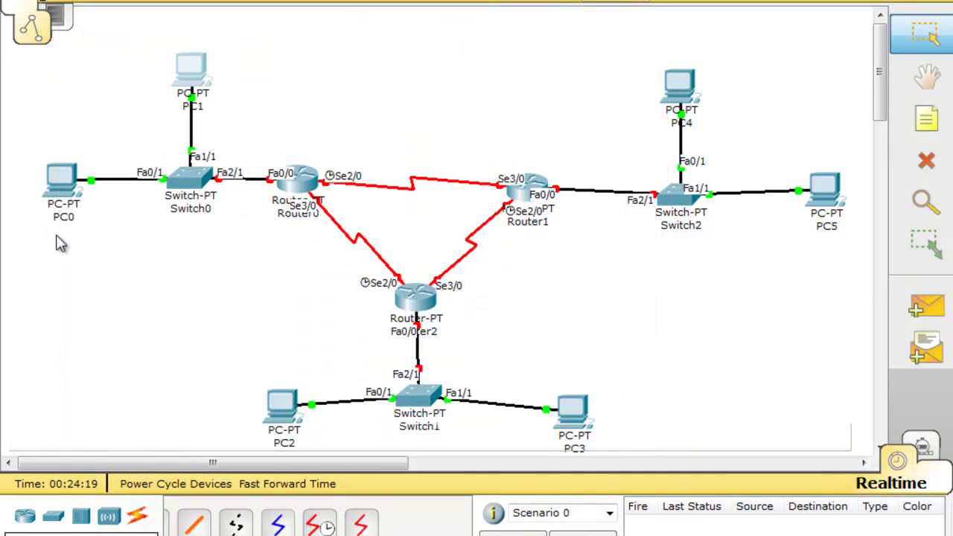
Step: Open PC0's IP configuration and assign it the static IP address 220.110.10.3
left_click(58, 209)
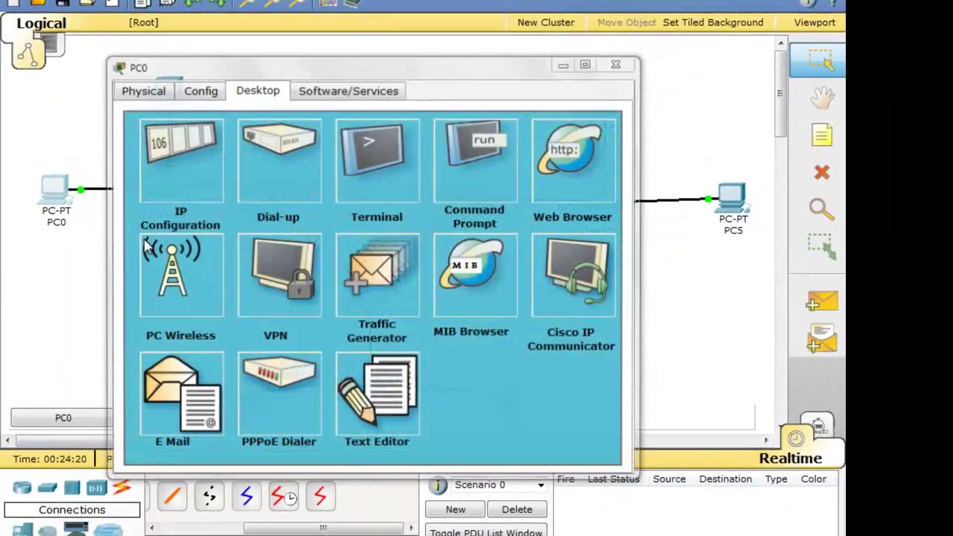
left_click(92, 215)
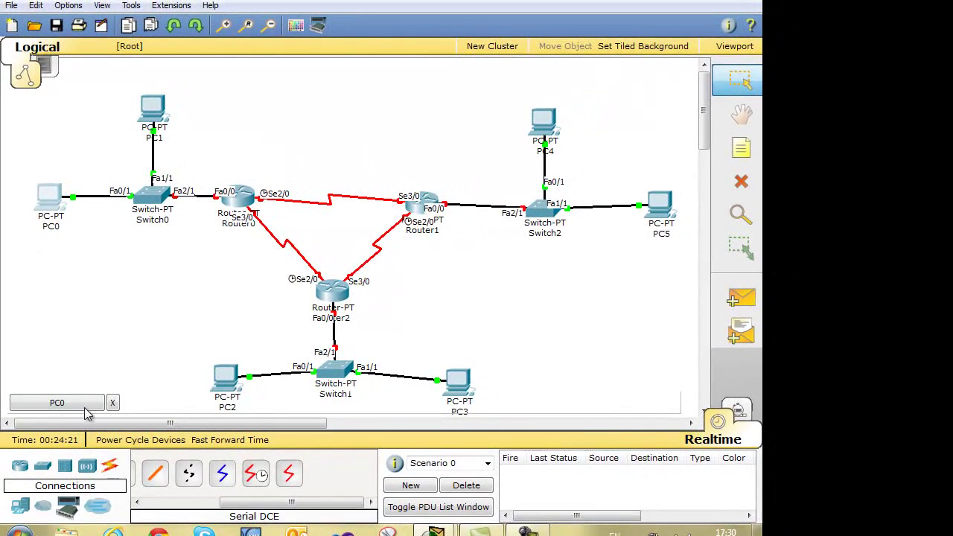
left_click(63, 418)
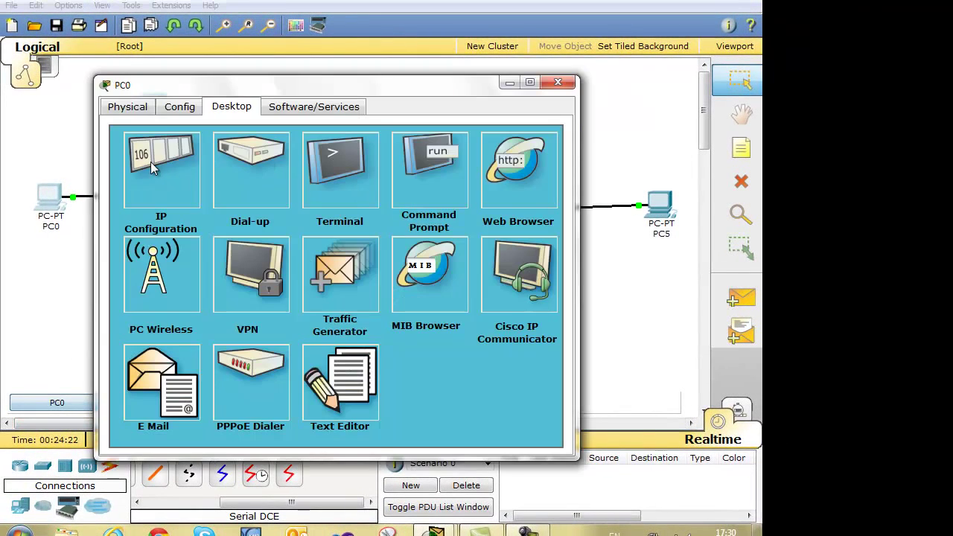
left_click(151, 167)
left_click(324, 237)
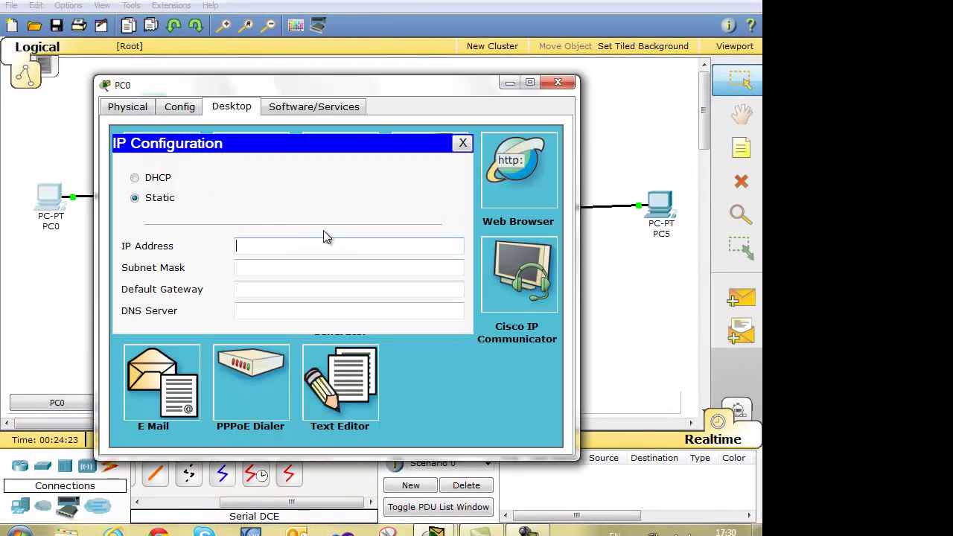
type("220.")
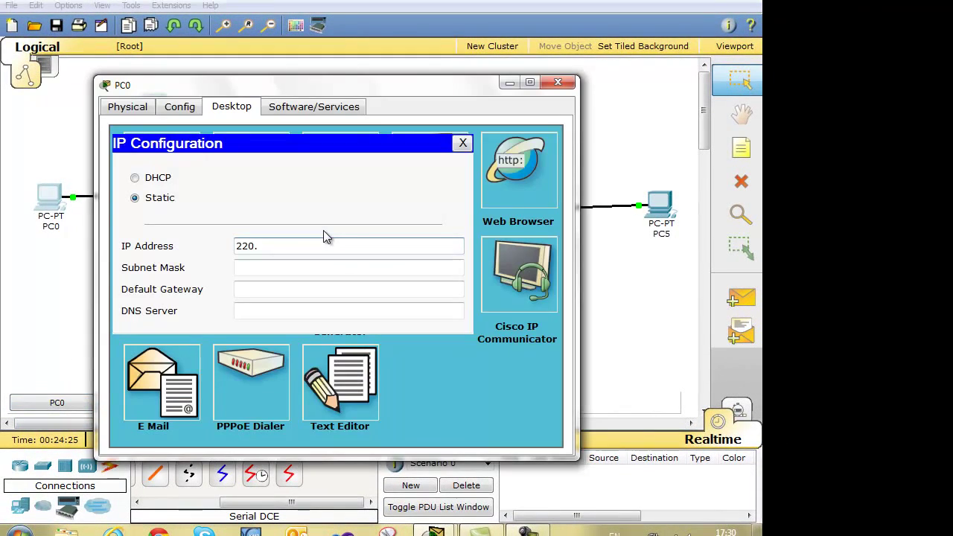
type("110.10.3")
Step: Set PC0's default gateway to 220.110.10.1, close its configuration and check PC1's address summary on the topology
left_click(284, 292)
type("200")
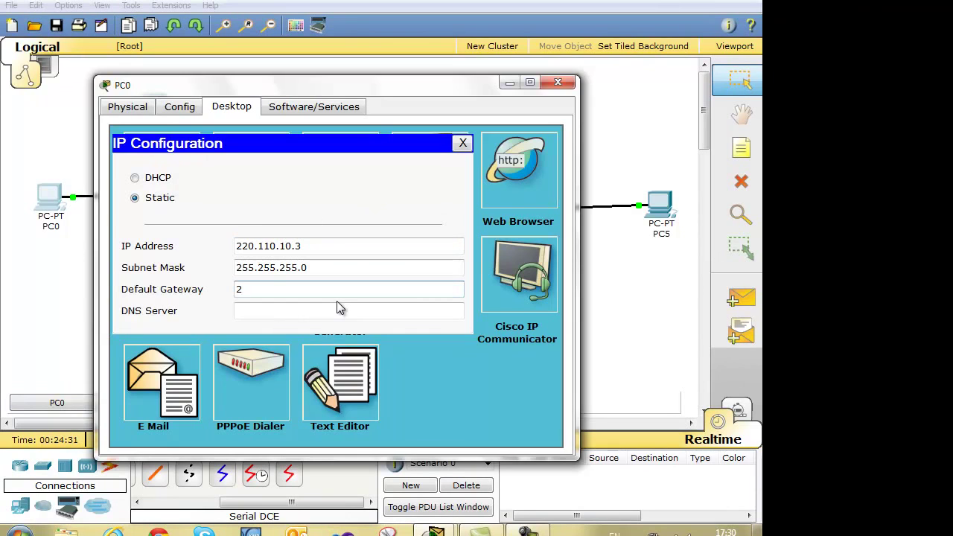
key("BackSpace")
key("BackSpace")
type("20.11")
type("0,")
key("BackSpace")
type(".10.1")
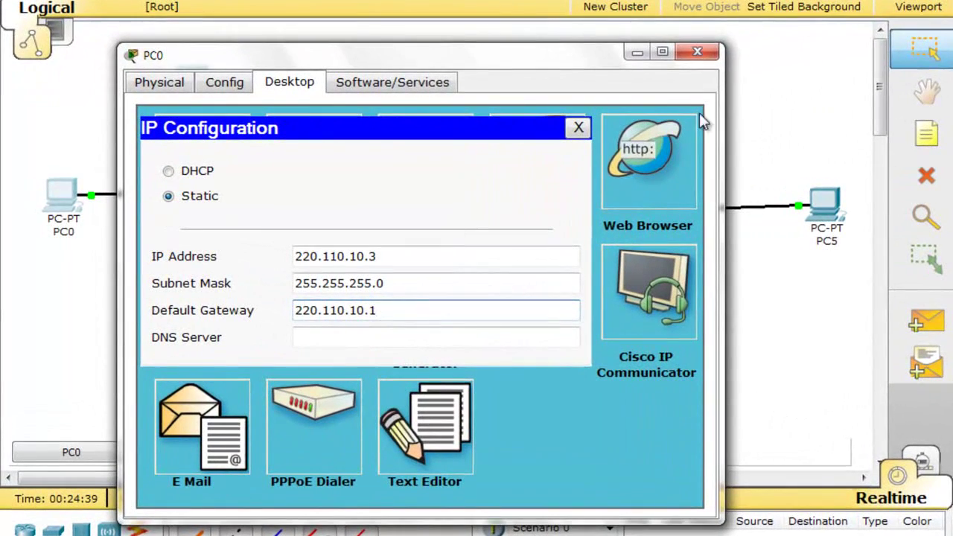
left_click(697, 52)
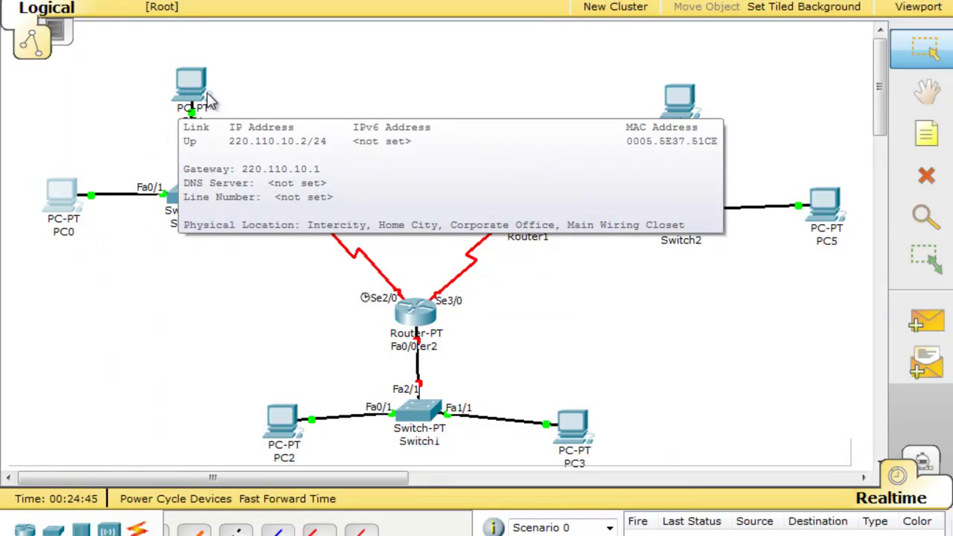
mouse_move(190, 96)
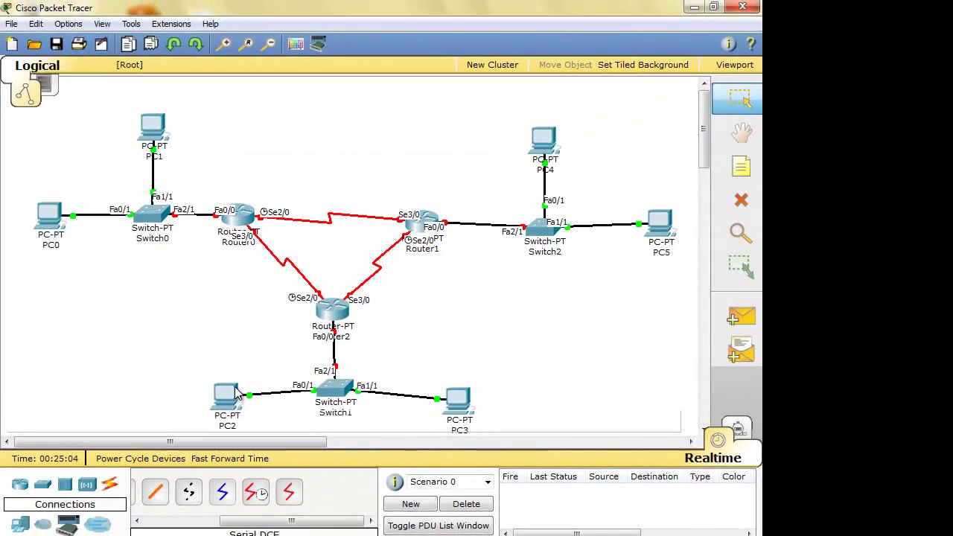
Step: Open PC2's IP configuration and assign it the static IP address 220.110.60.2
left_click(282, 421)
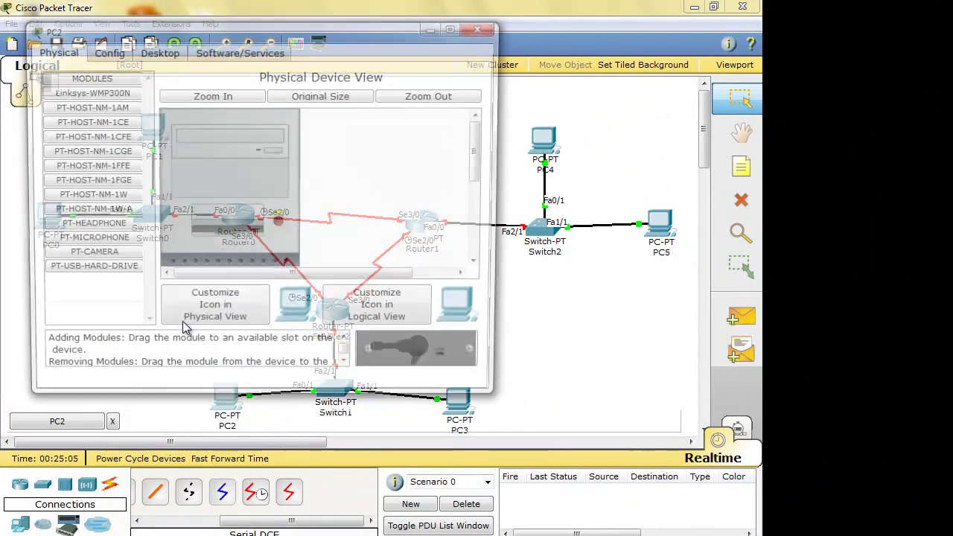
left_click(168, 51)
left_click(71, 133)
left_click(190, 190)
type("220.110.60.2")
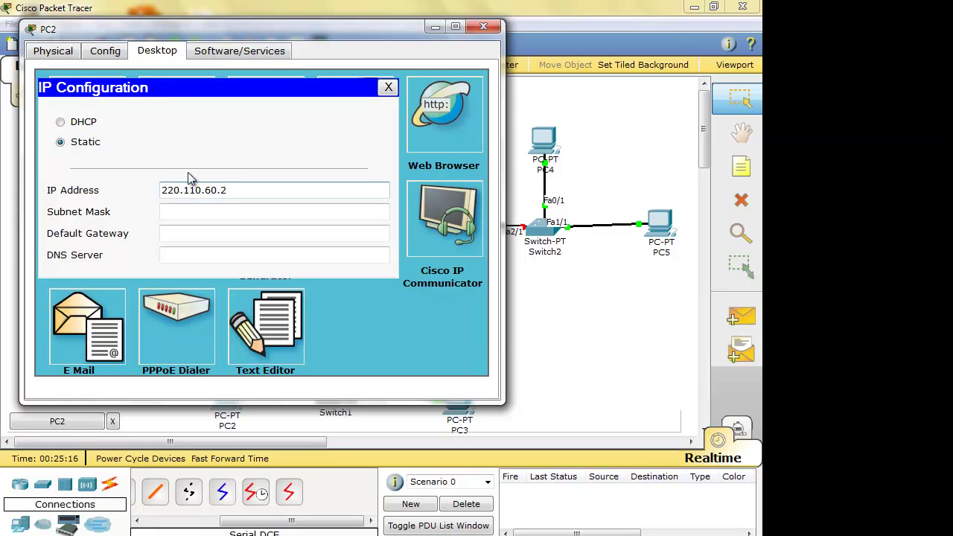
Step: Give PC2 the subnet mask 255.255.255.0 and a default gateway in the 220.110.60 network, and close its configuration
key("Tab")
left_click(259, 235)
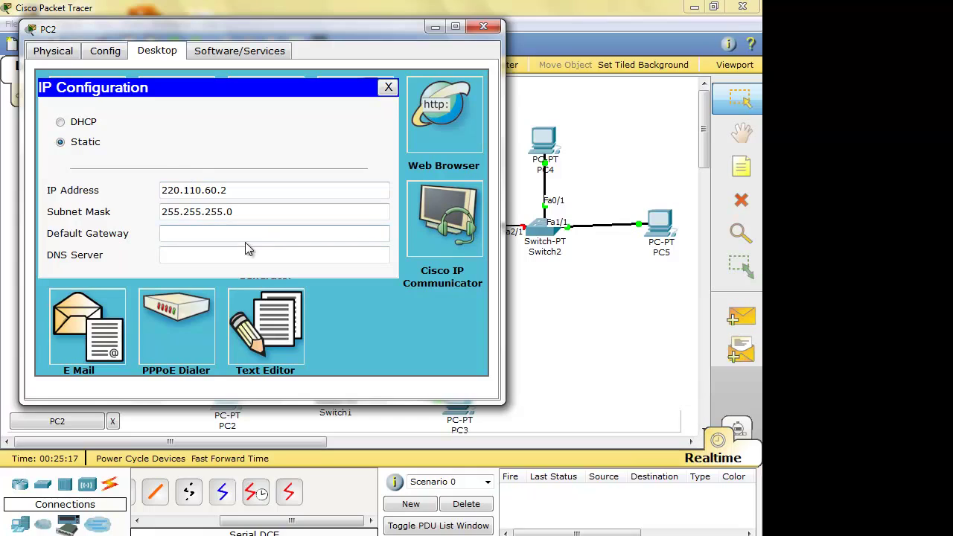
type("220.110.60.")
left_click(483, 27)
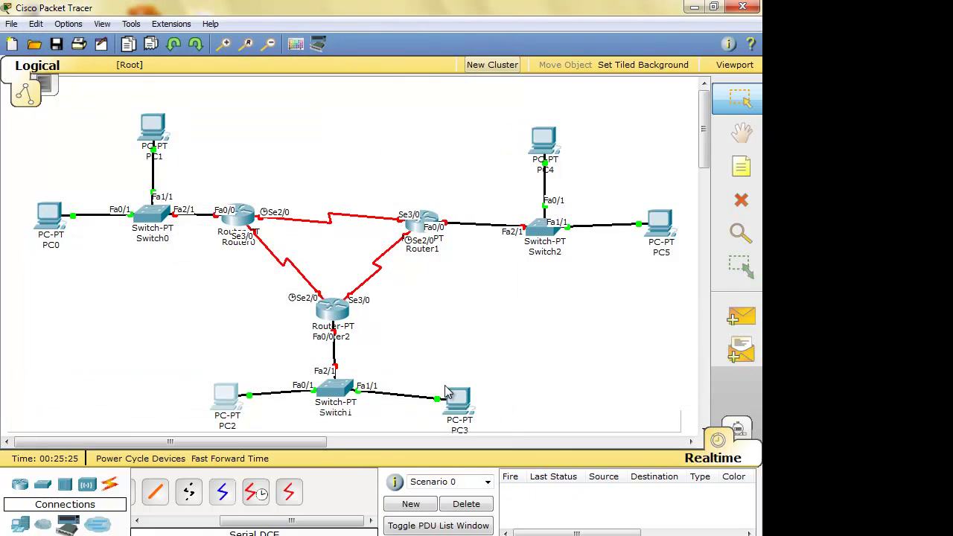
Step: Open PC3's IP configuration and assign it the static IP address 220.110.60.3
left_click(468, 406)
left_click(213, 108)
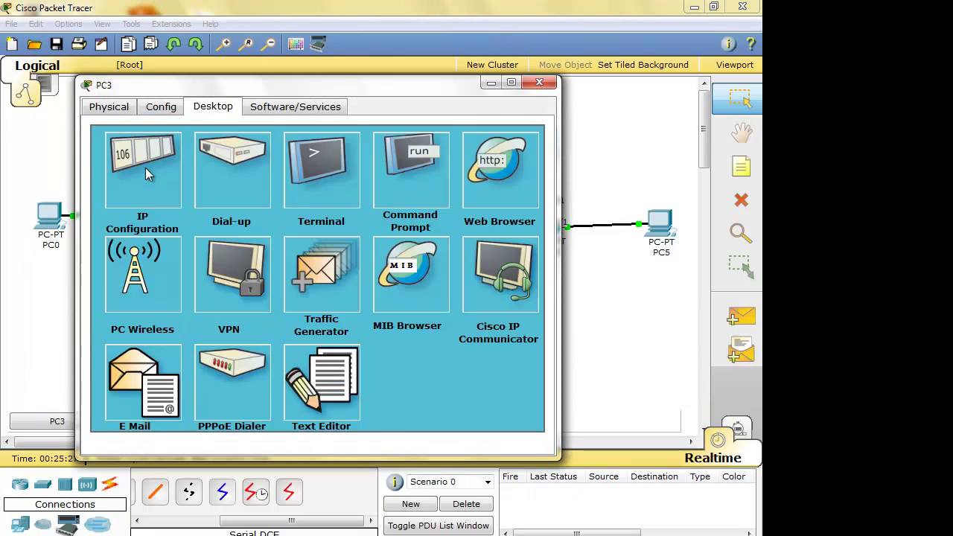
left_click(146, 168)
left_click(262, 246)
type("220.110.60.3")
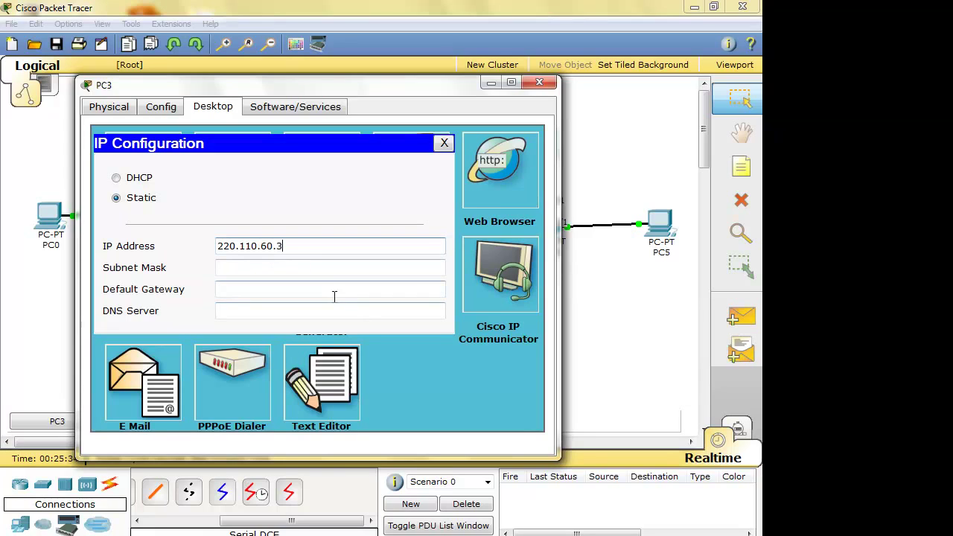
Step: Give PC3 the subnet mask 255.255.255.0 and the default gateway 220.110.60.1, and close its configuration
left_click(345, 285)
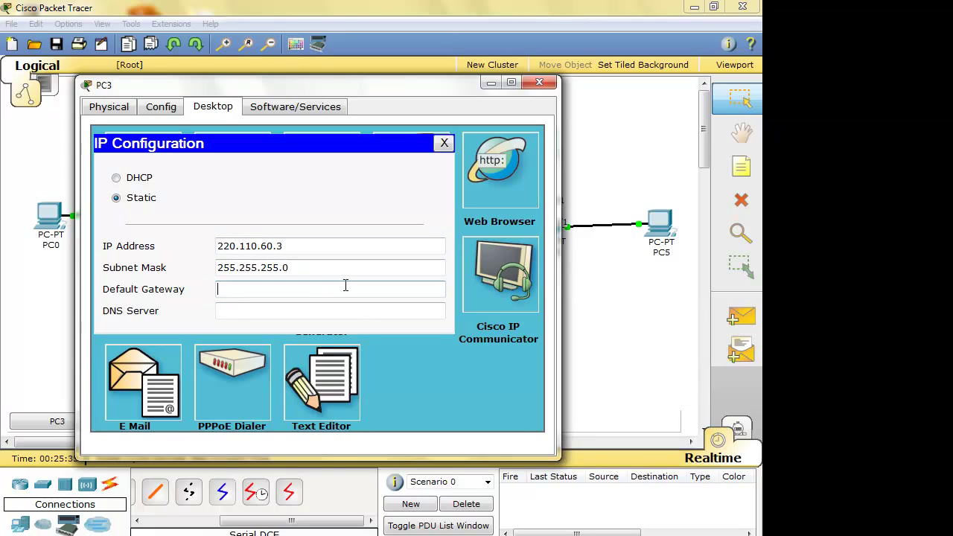
type(".110.60.1")
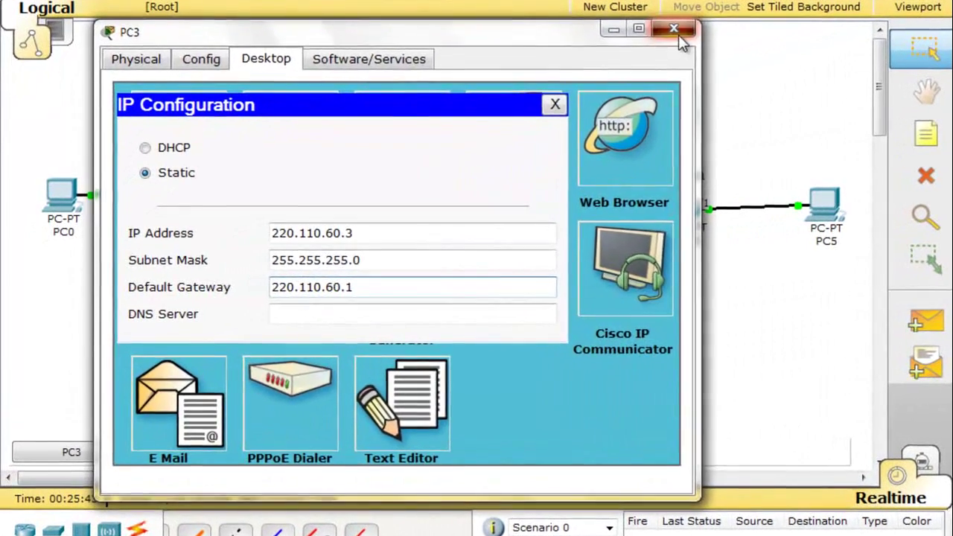
left_click(676, 32)
Step: Check the devices around Router2 on the topology, look at PC2's IP configuration, and close PC2's window
mouse_move(287, 422)
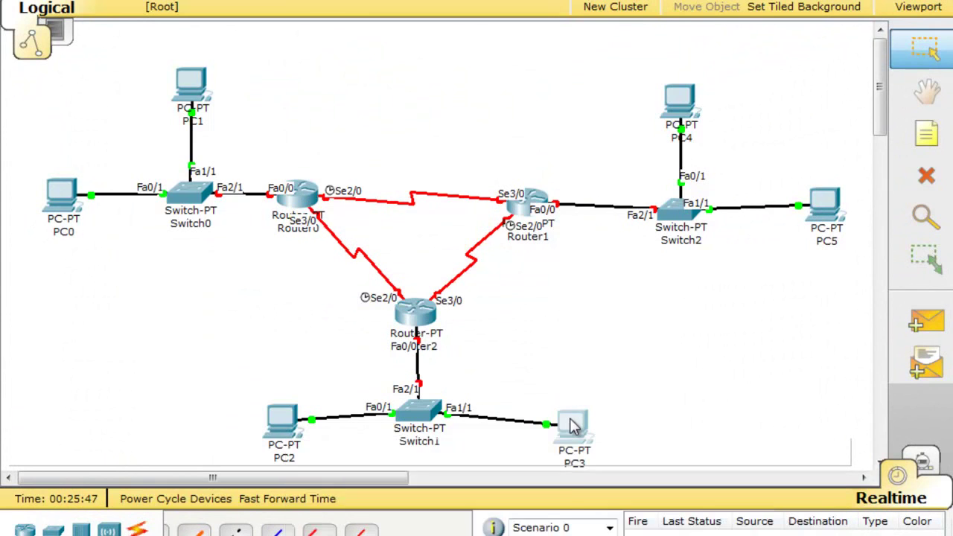
mouse_move(415, 349)
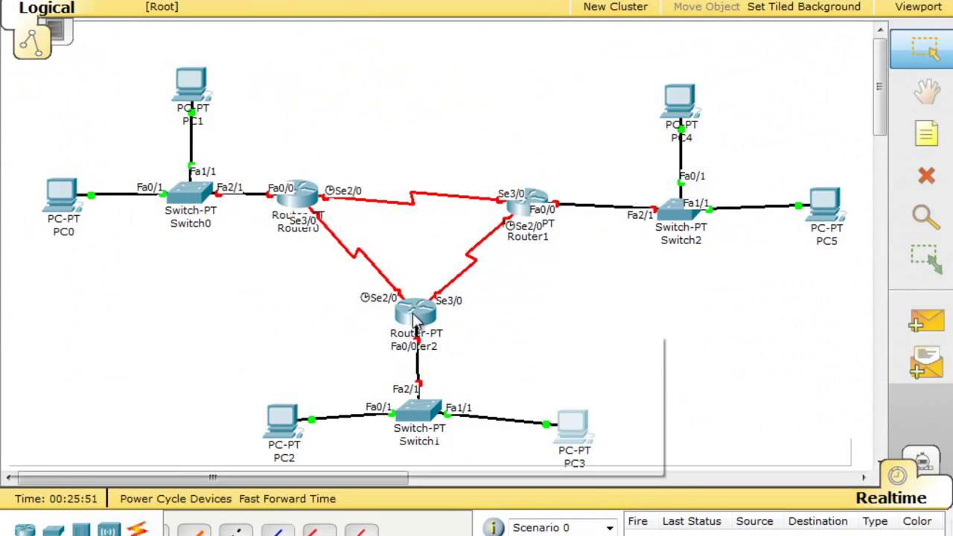
mouse_move(415, 318)
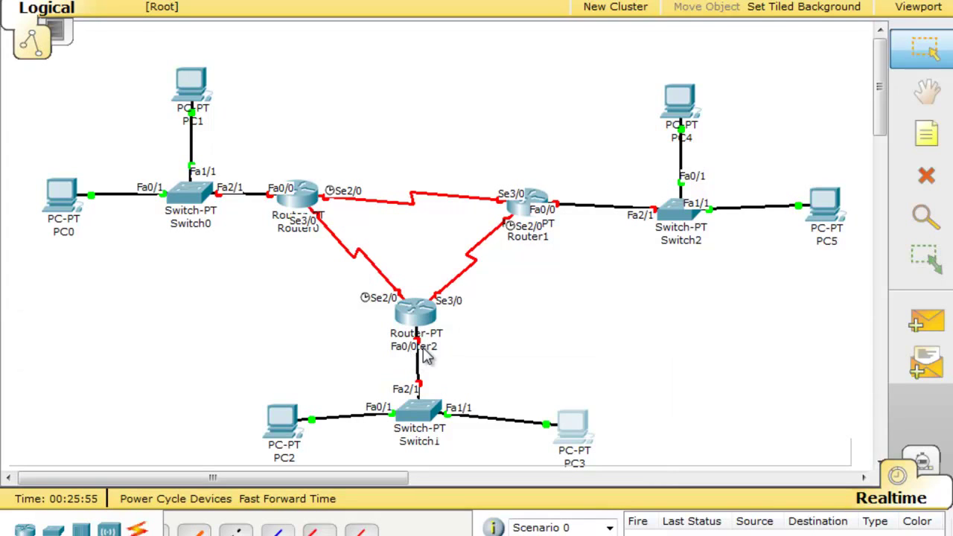
left_click(298, 420)
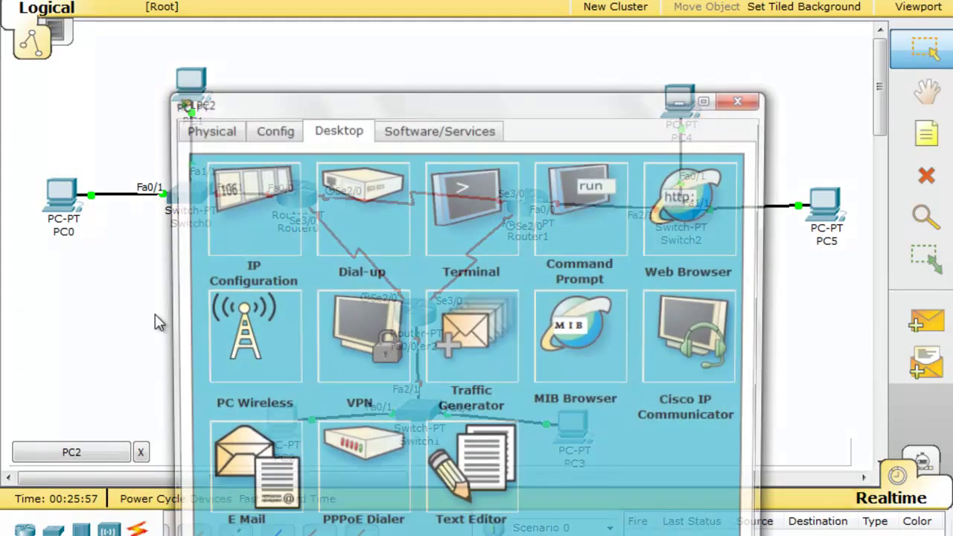
left_click(226, 191)
left_click(620, 174)
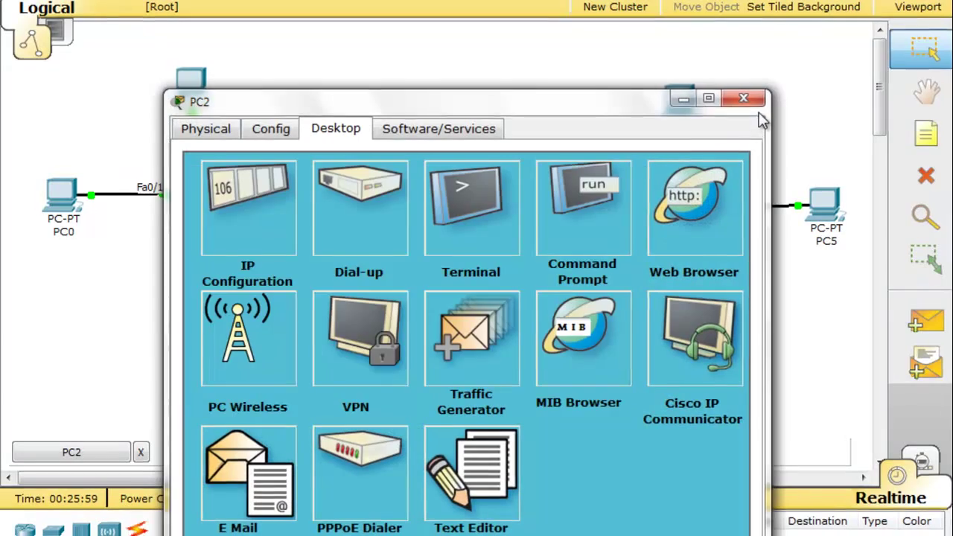
left_click(743, 97)
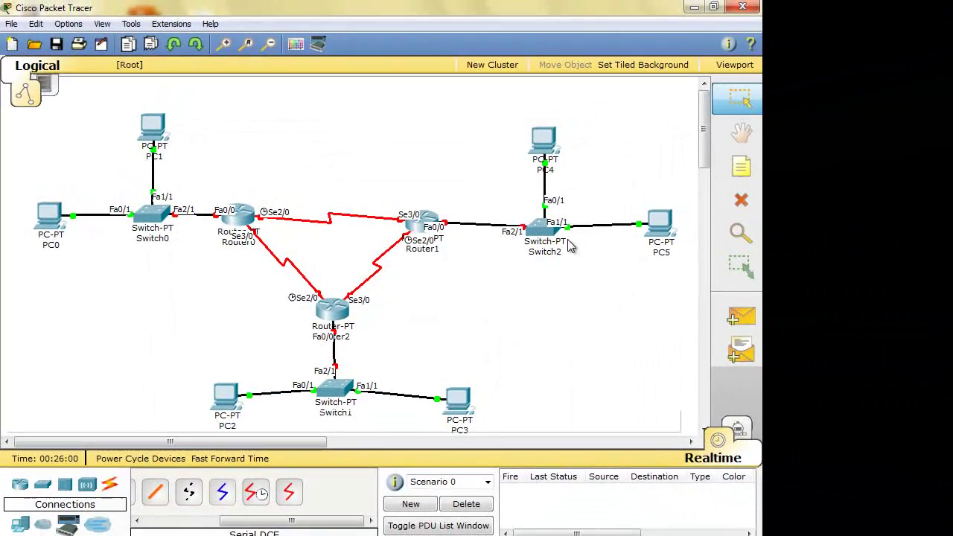
Step: Open PC4's IP configuration and assign it the static IP address 220.110.30.2
left_click(547, 143)
left_click(176, 69)
left_click(102, 142)
left_click(213, 202)
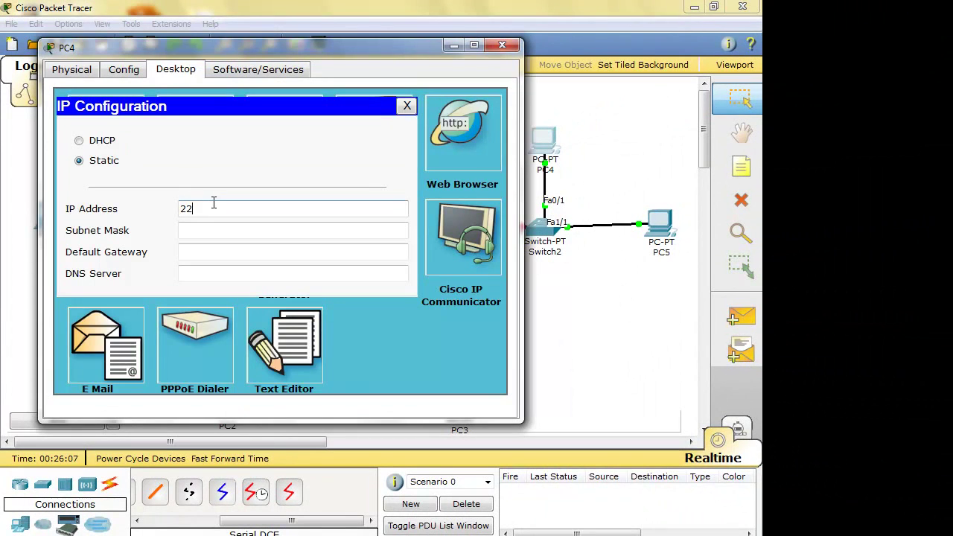
type("220.110.30.2")
Step: Give PC4 the subnet mask 255.255.255.0 and its network's default gateway, and close its configuration
left_click(246, 252)
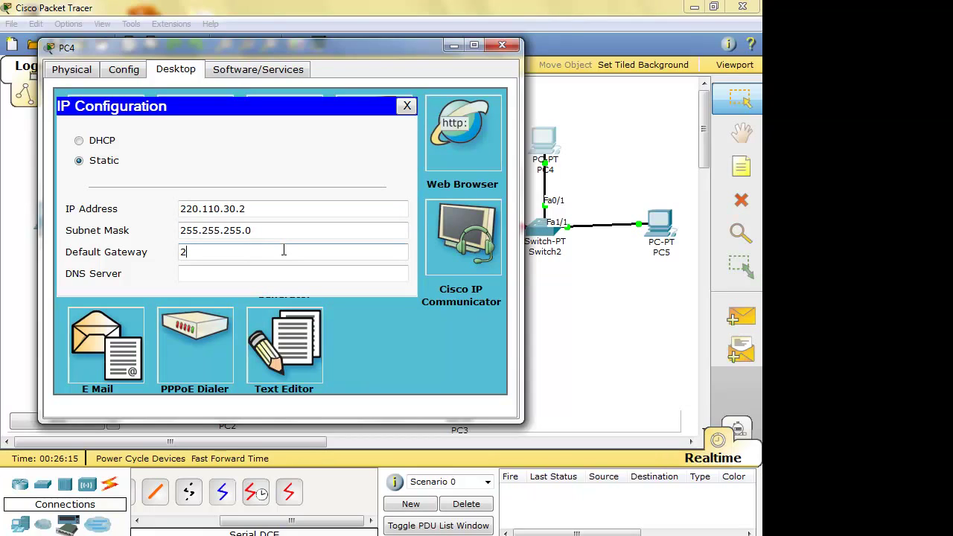
type("220.11")
left_click(502, 45)
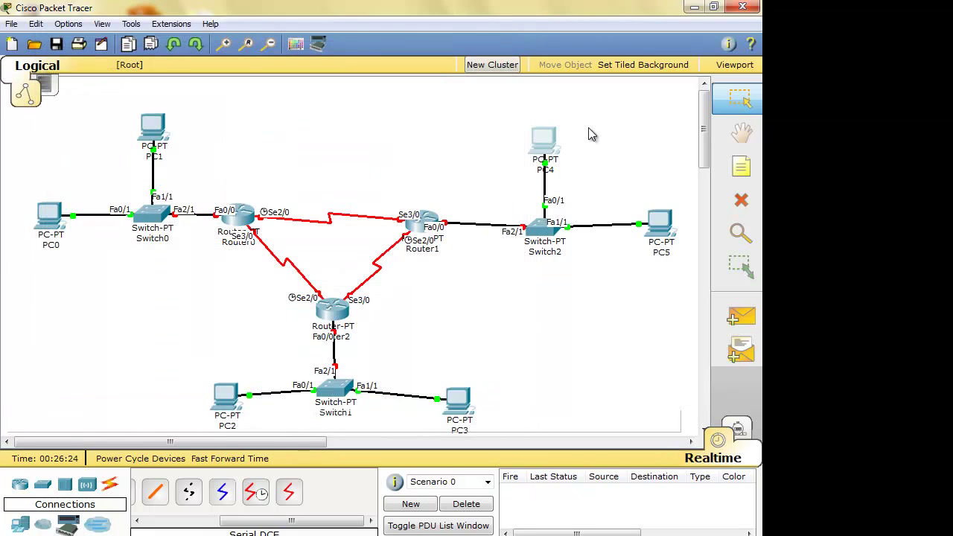
Step: Open PC5's IP configuration and assign it the static IP address 220.110.30.3
left_click(663, 222)
left_click(238, 126)
left_click(190, 219)
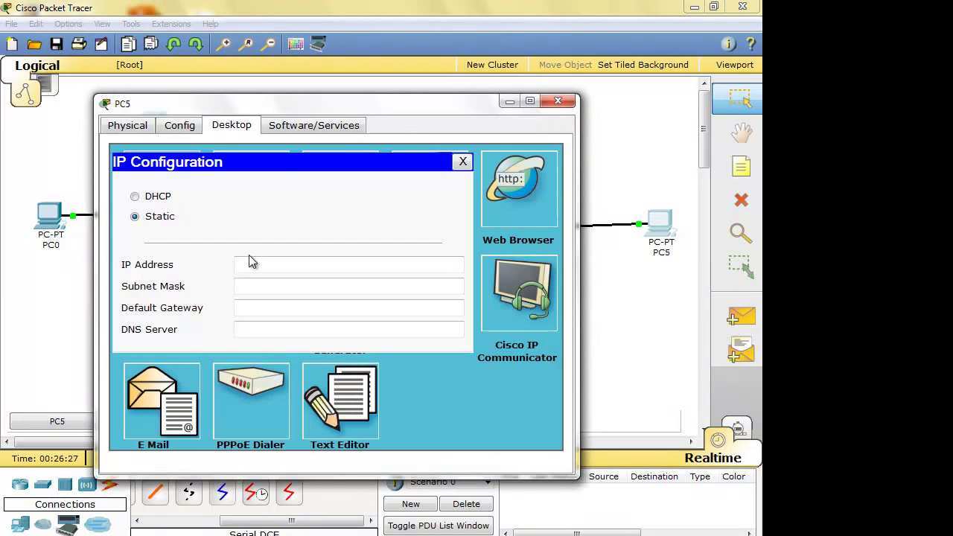
left_click(325, 263)
type("220.110.30.3")
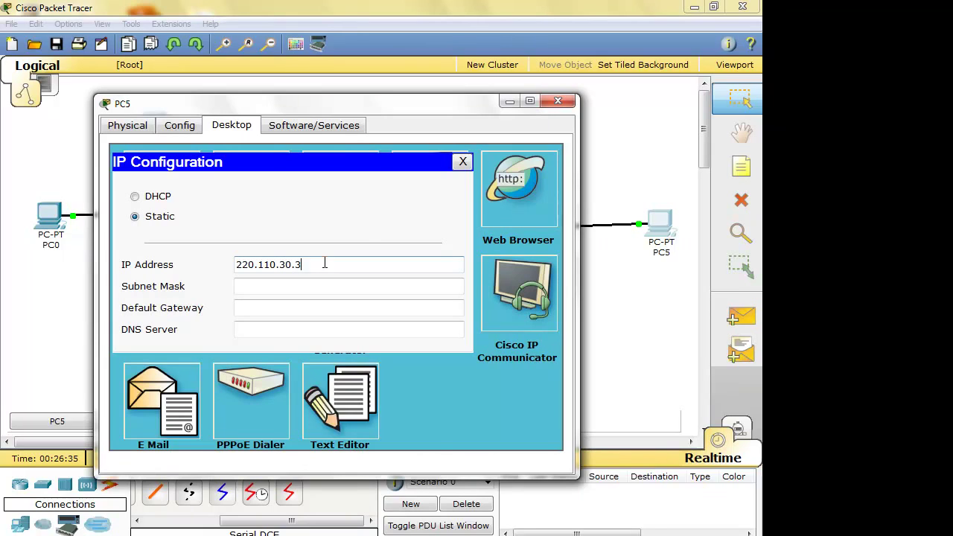
Step: Give PC5 the subnet mask 255.255.255.0 and the default gateway 220.110.30.1, and close its configuration
left_click(335, 281)
left_click(313, 304)
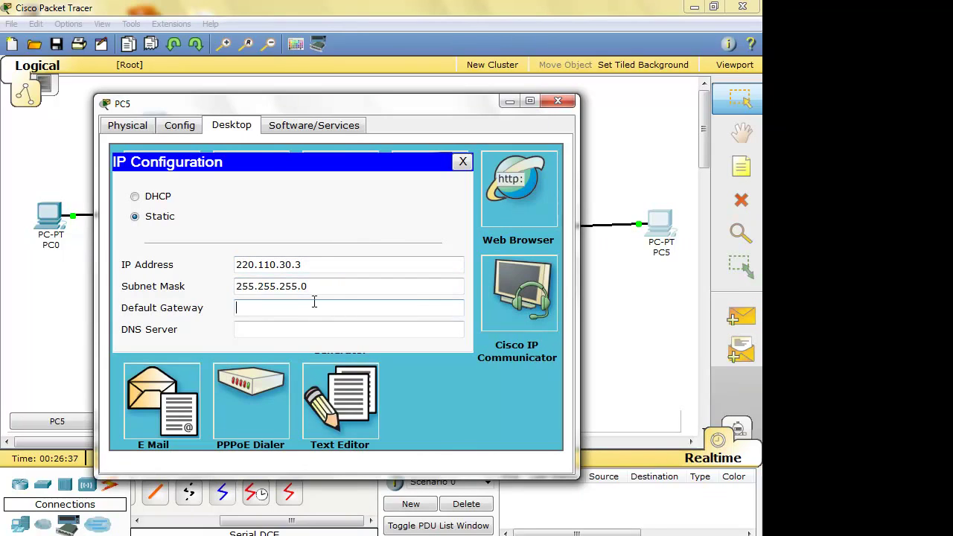
type("220.110.30.1")
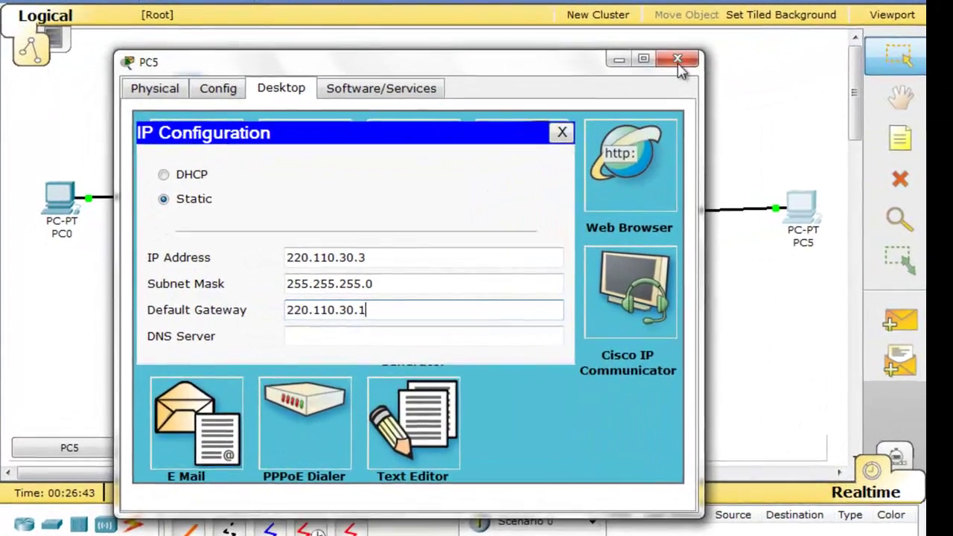
left_click(557, 100)
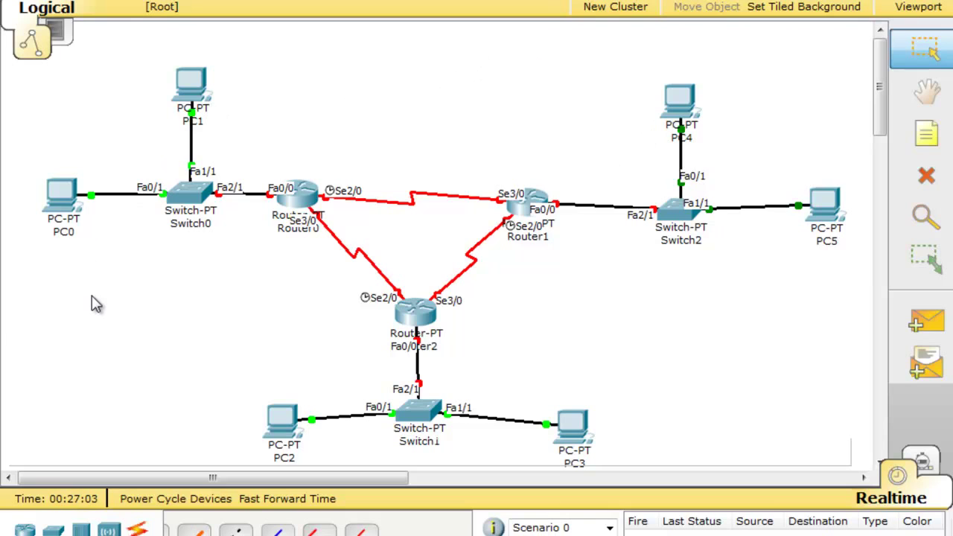
Step: Open Router0, dismiss the image customization dialog, view the router's IOS command line interface, and close its window
mouse_move(307, 213)
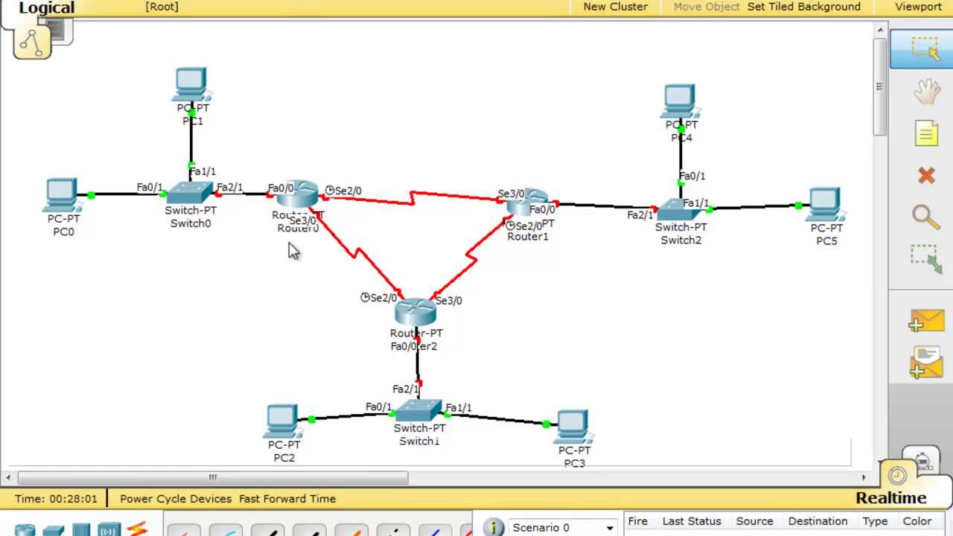
left_click(301, 201)
left_click(298, 195)
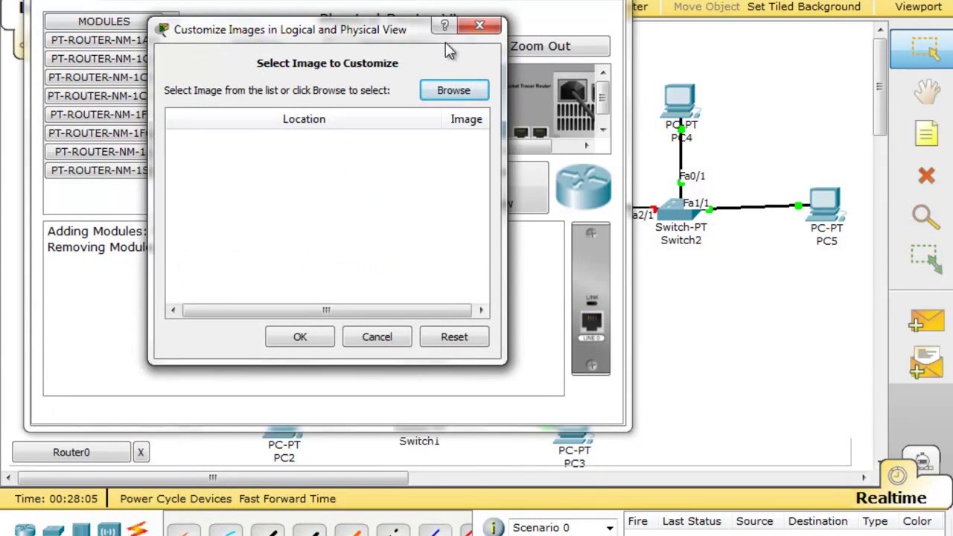
left_click(482, 27)
left_click(95, 5)
left_click(172, 4)
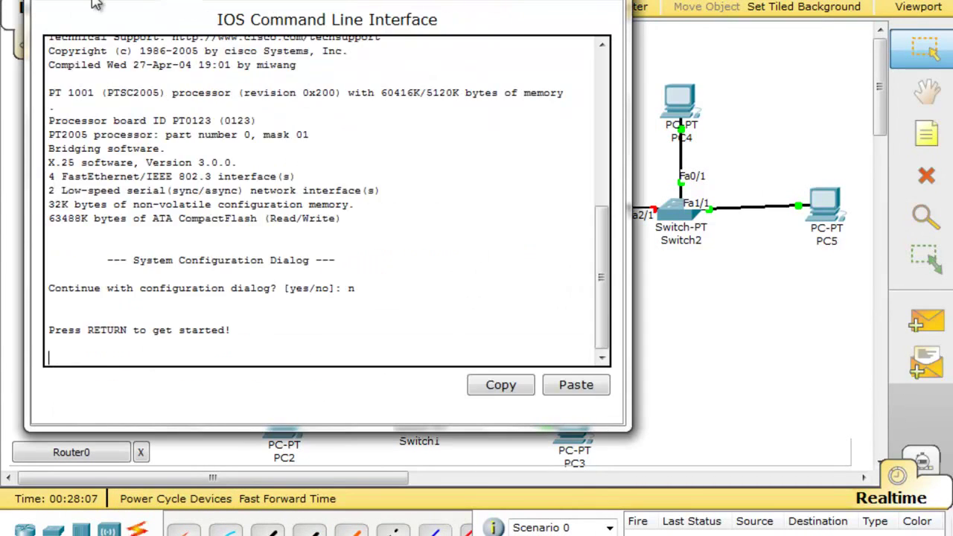
left_click(67, 3)
key("alt+F4")
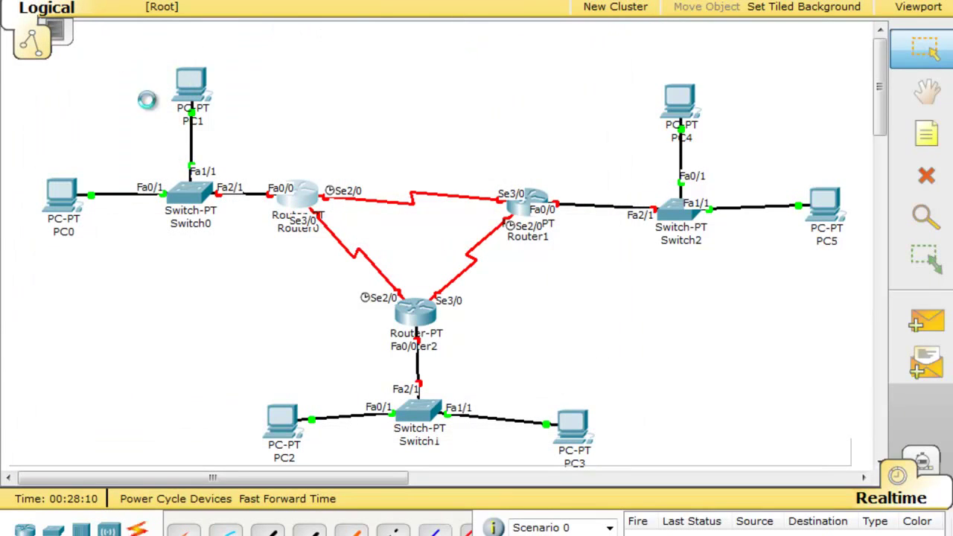
Step: Save the network on the Desktop as a Packet Tracer 5 network file named tutor
key("ctrl+s")
scroll(145, 122, "down", 2)
scroll(146, 112, "up", 2)
left_click(119, 73)
left_click(270, 296)
type("tutor")
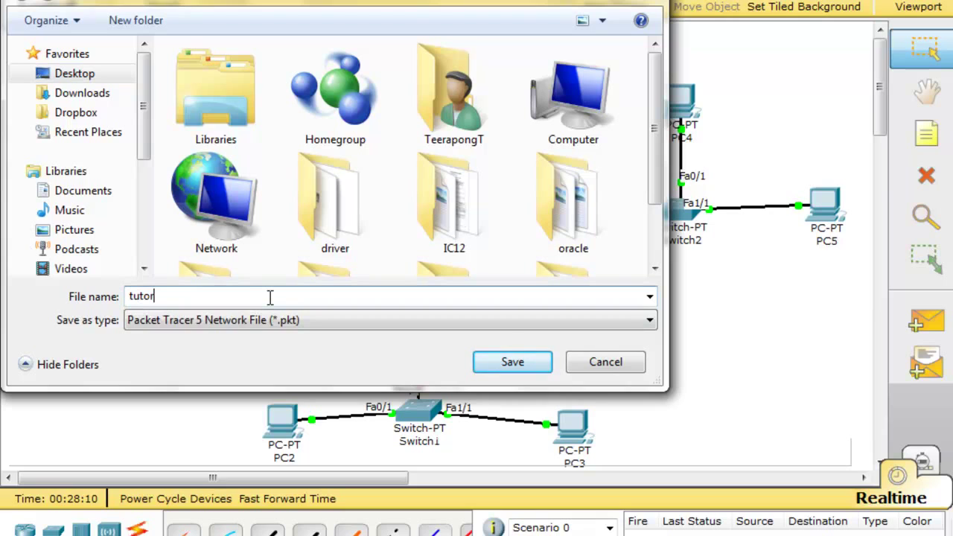
key("Return")
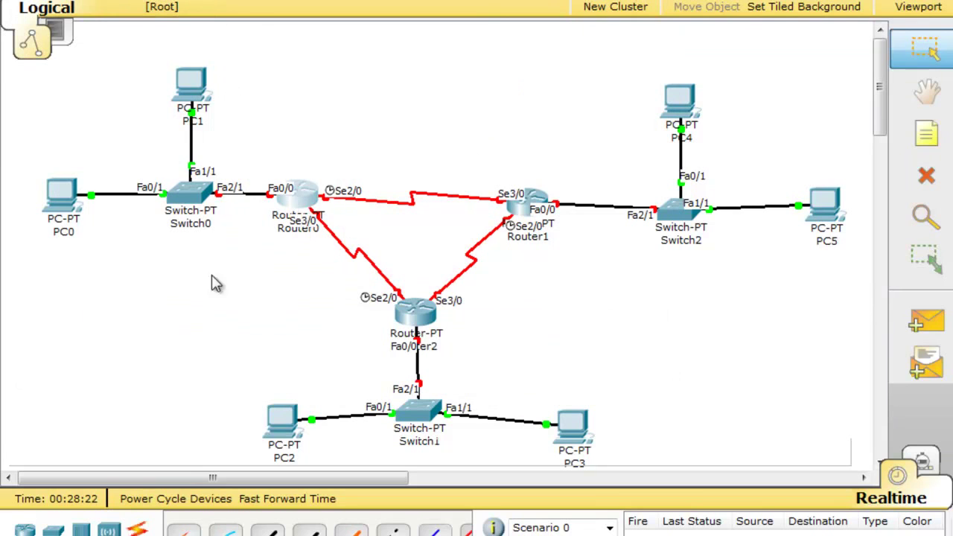
Step: Review Router0's static routing, RIP routing and FastEthernet0/0 interface settings, and close the router's window
left_click(305, 198)
left_click(228, 88)
left_click(155, 85)
left_click(225, 83)
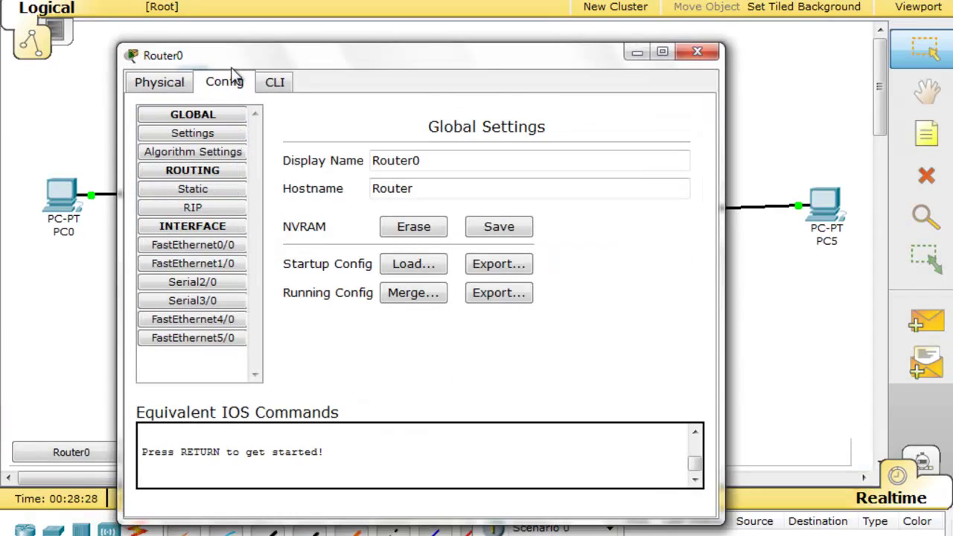
left_click(200, 189)
left_click(196, 213)
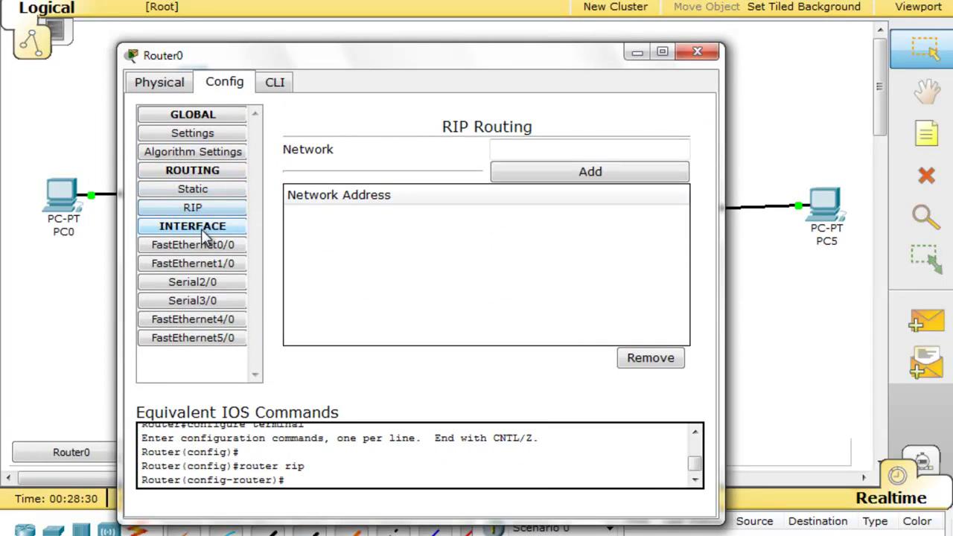
left_click(206, 248)
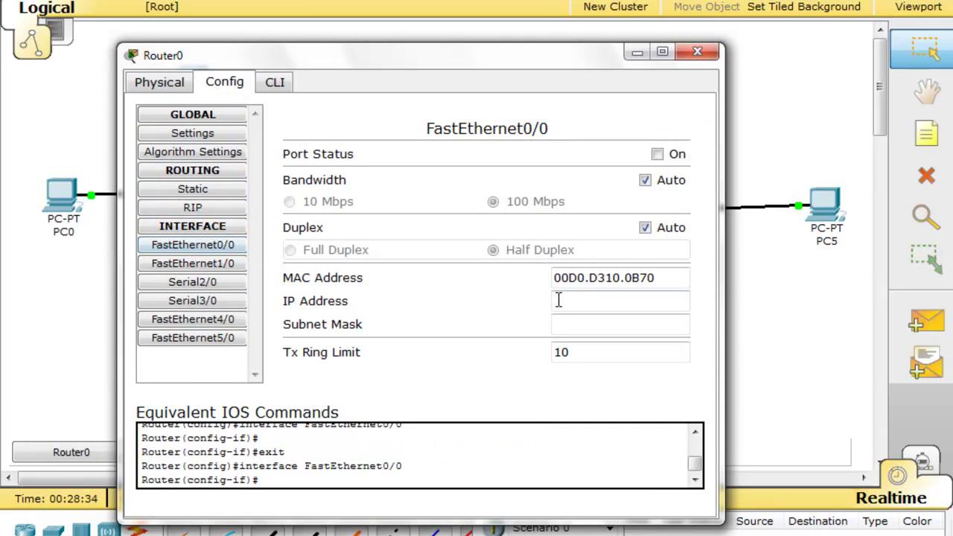
left_click(698, 53)
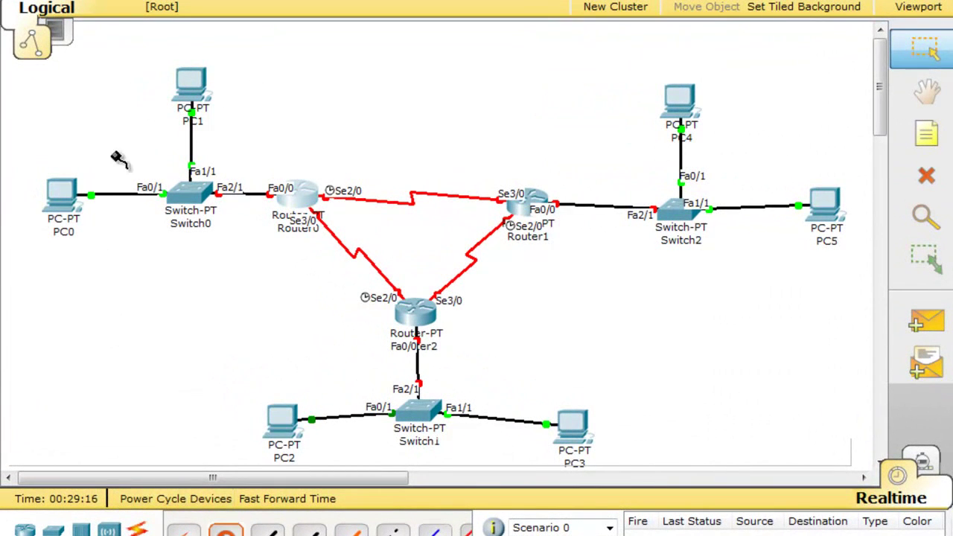
Step: Connect PC1's RS 232 port to Router0's Console port with a console cable
left_click(192, 80)
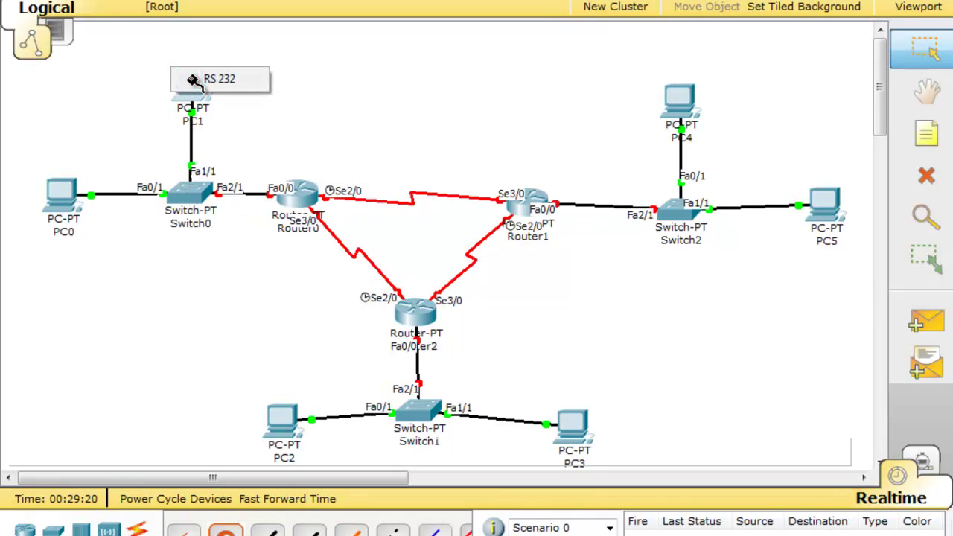
left_click(259, 84)
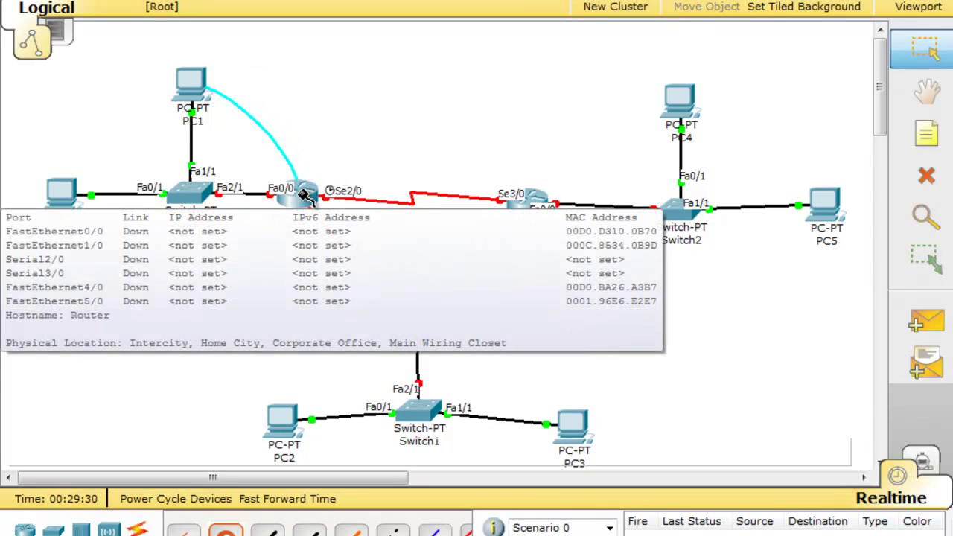
left_click(304, 195)
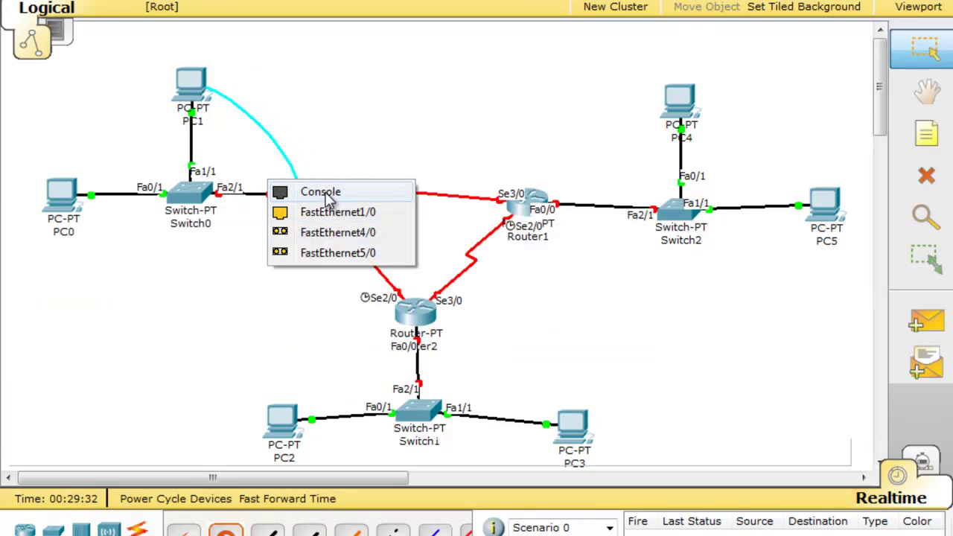
left_click(321, 192)
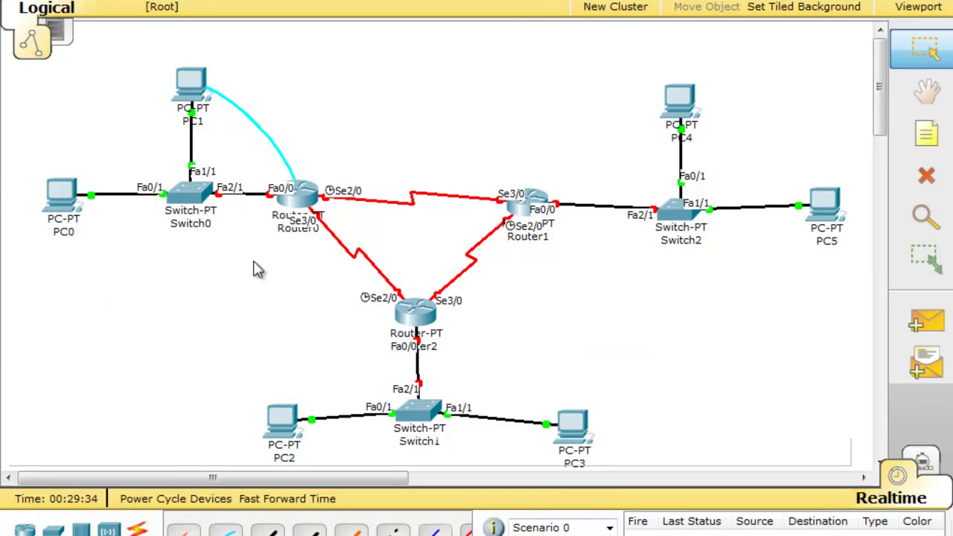
Step: Connect PC4's RS 232 port to Router1's Console port with a console cable
left_click(226, 531)
left_click(670, 110)
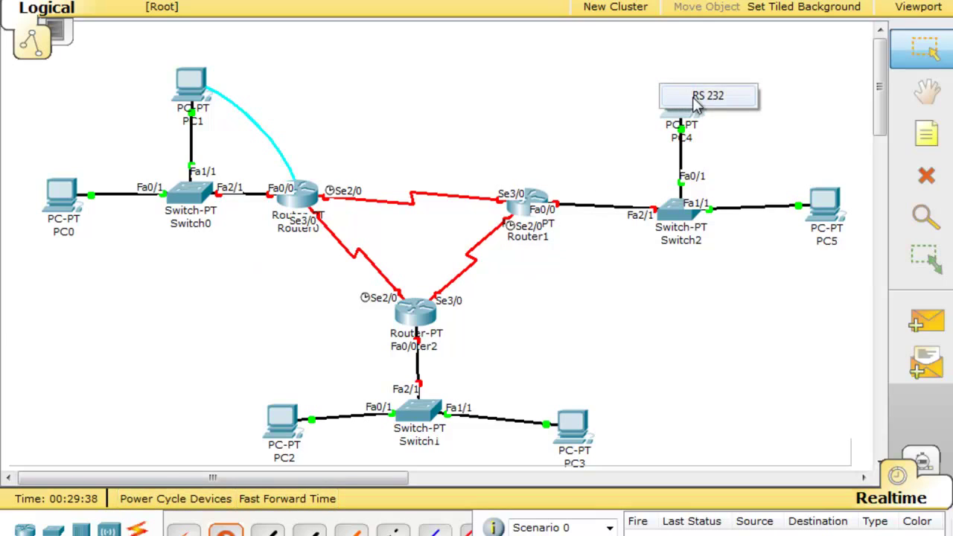
left_click(696, 96)
left_click(533, 200)
left_click(538, 197)
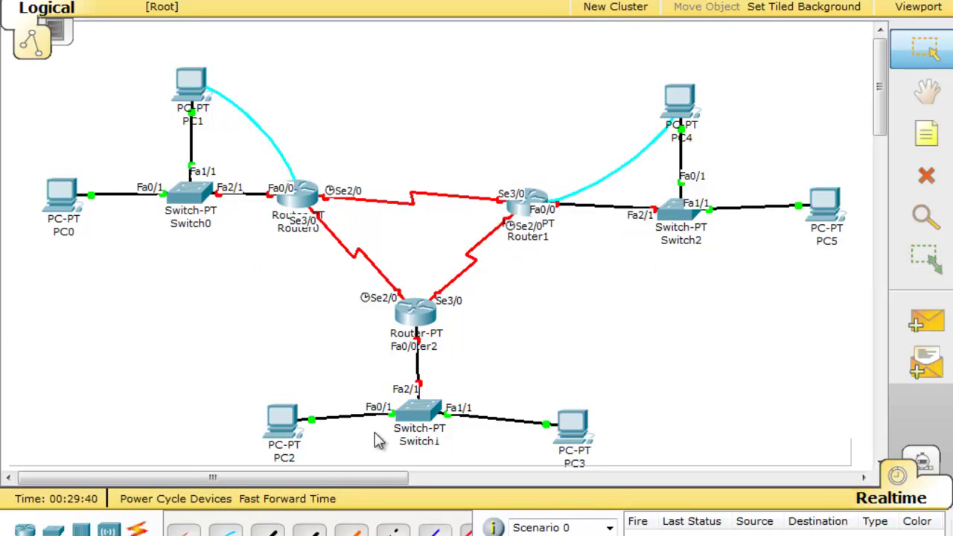
Step: Connect PC2's RS 232 port to Router2's Console port with a console cable
left_click(226, 531)
left_click(287, 423)
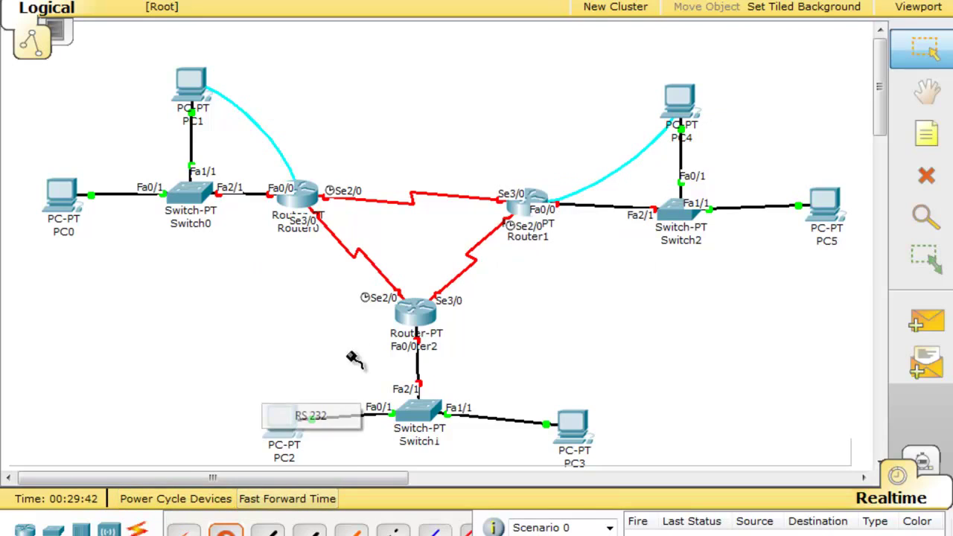
left_click(319, 418)
left_click(406, 317)
left_click(428, 309)
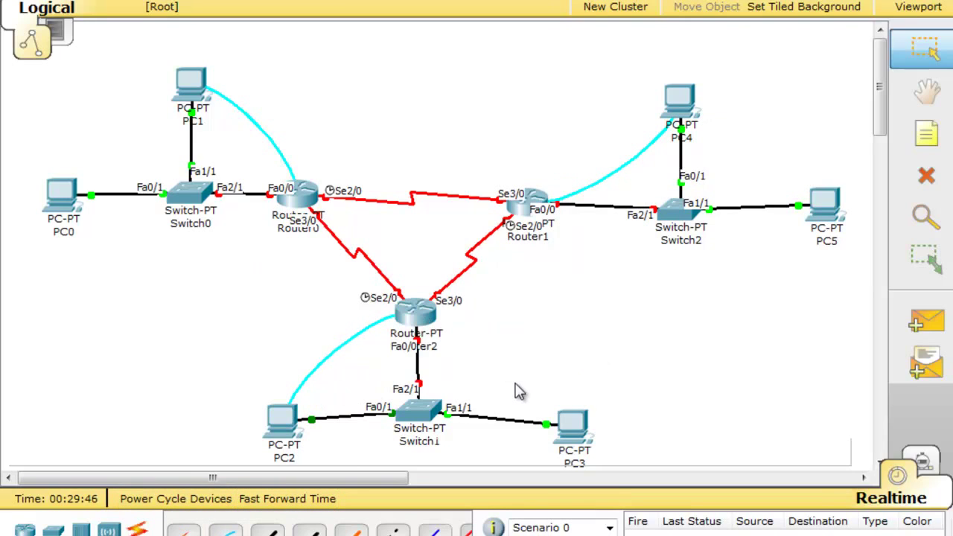